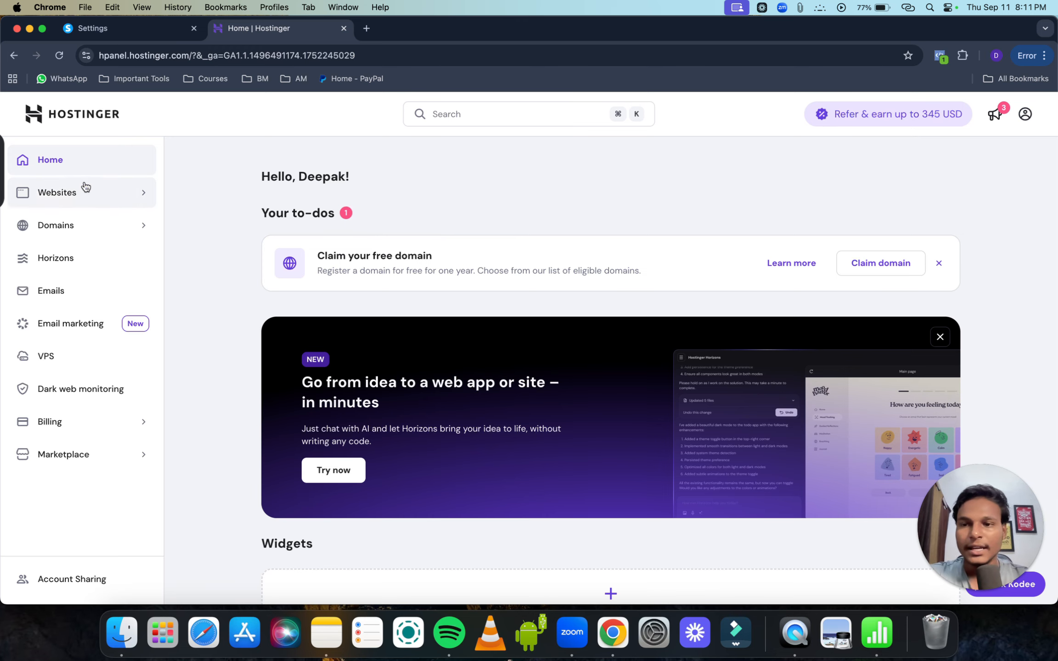
Open the DNS settings of the external domain info.advinemedia.com from the domain portfolio.
{"action": "left_click", "coordinate": [100, 224]}
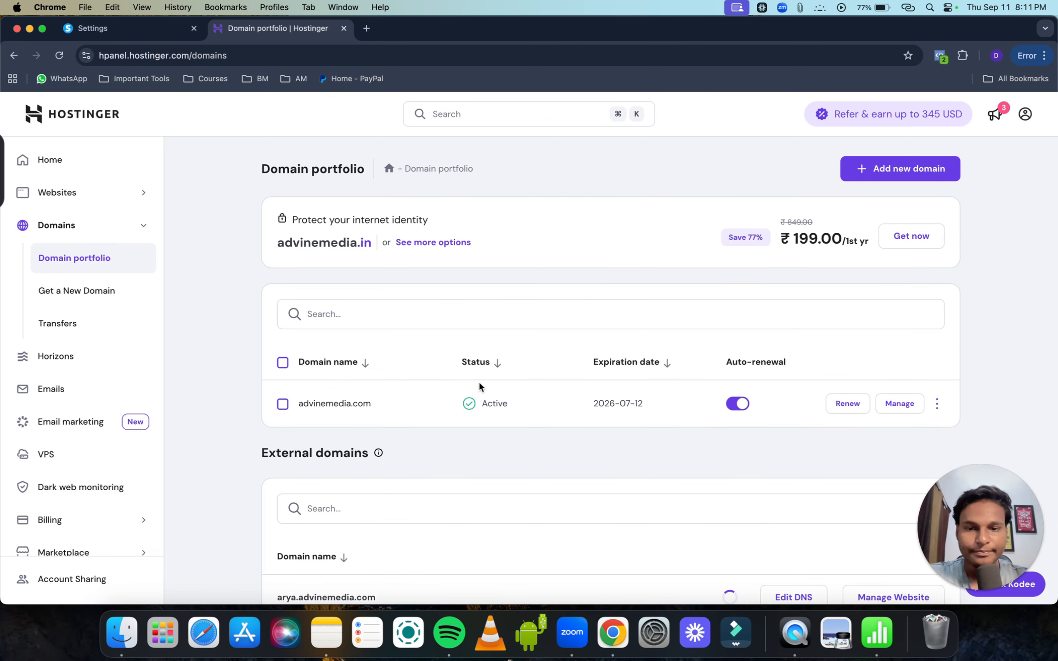
{"action": "scroll", "coordinate": [356, 344], "scroll_direction": "down", "scroll_amount": 2}
{"action": "scroll", "coordinate": [356, 343], "scroll_direction": "down", "scroll_amount": 2}
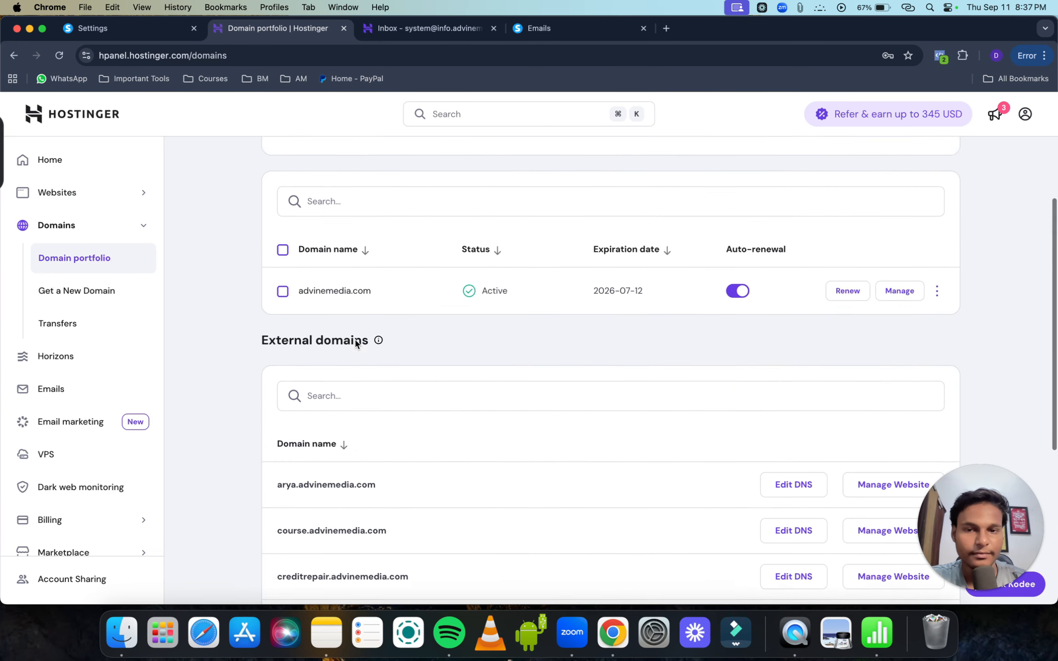
{"action": "scroll", "coordinate": [477, 388], "scroll_direction": "up", "scroll_amount": 4}
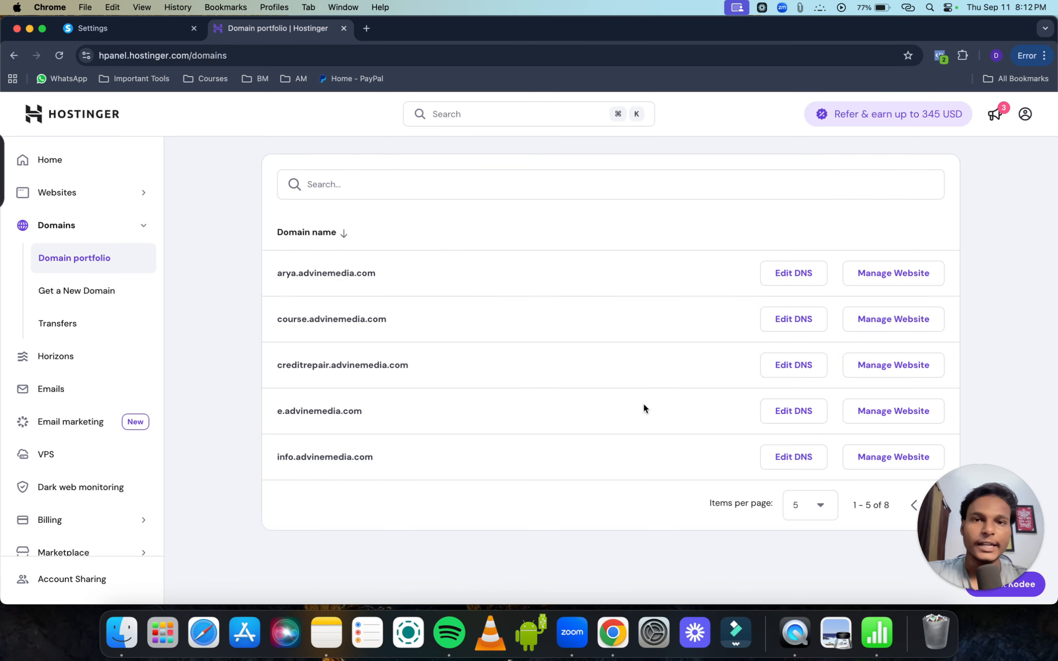
{"action": "scroll", "coordinate": [644, 408], "scroll_direction": "down", "scroll_amount": 3}
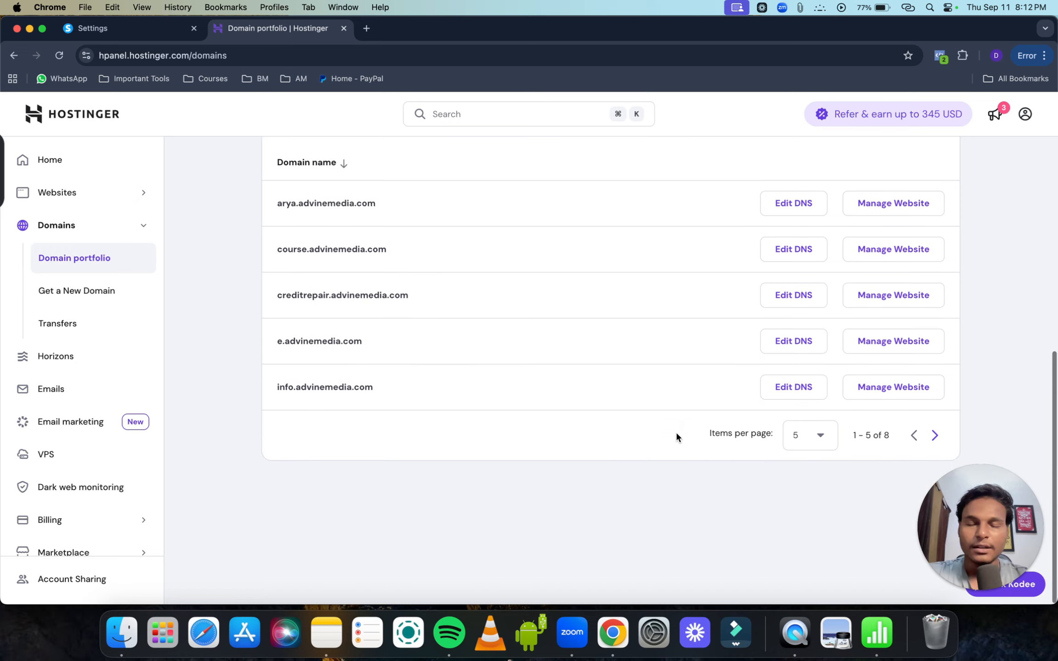
{"action": "double_click", "coordinate": [302, 395]}
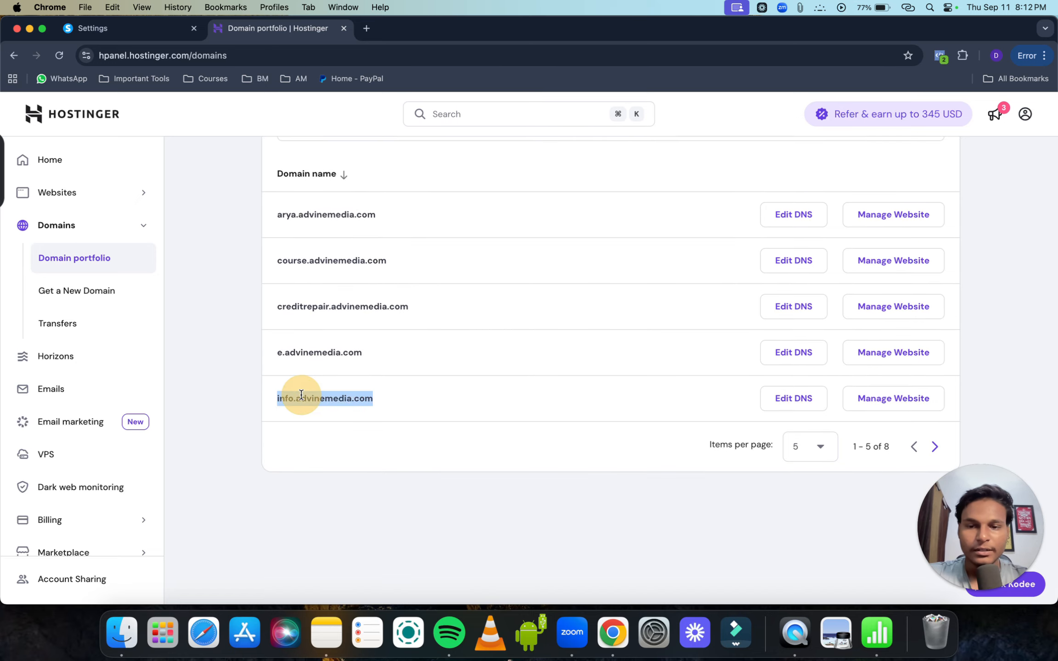
{"action": "left_click", "coordinate": [784, 400]}
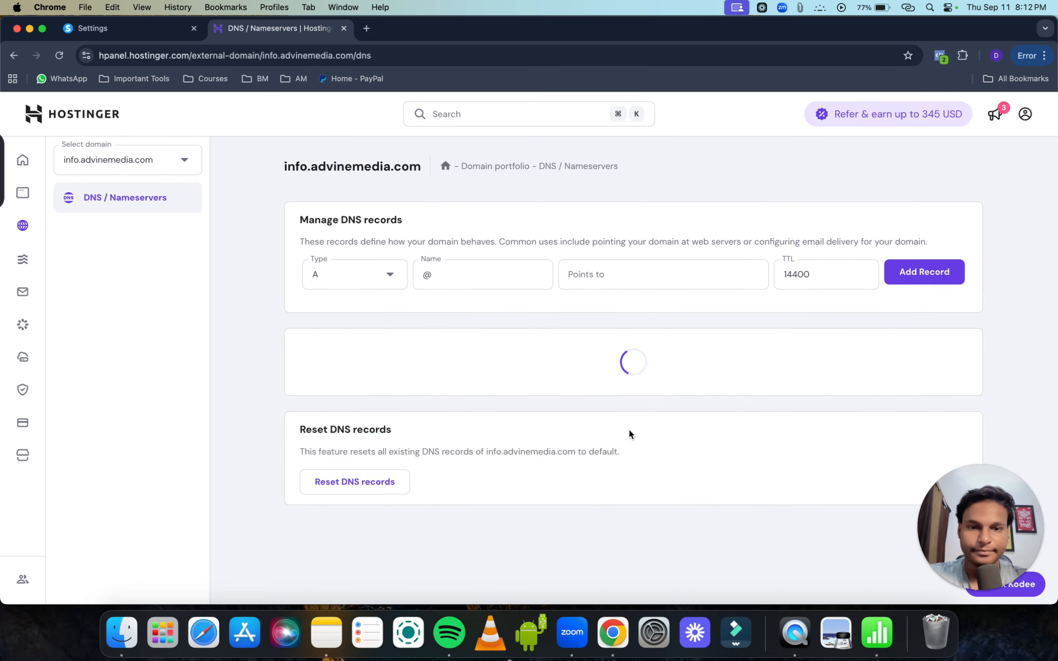
Examine the existing DNS records of info.advinemedia.com.
{"action": "scroll", "coordinate": [715, 505], "scroll_direction": "down", "scroll_amount": 10}
{"action": "scroll", "coordinate": [714, 505], "scroll_direction": "up", "scroll_amount": 10}
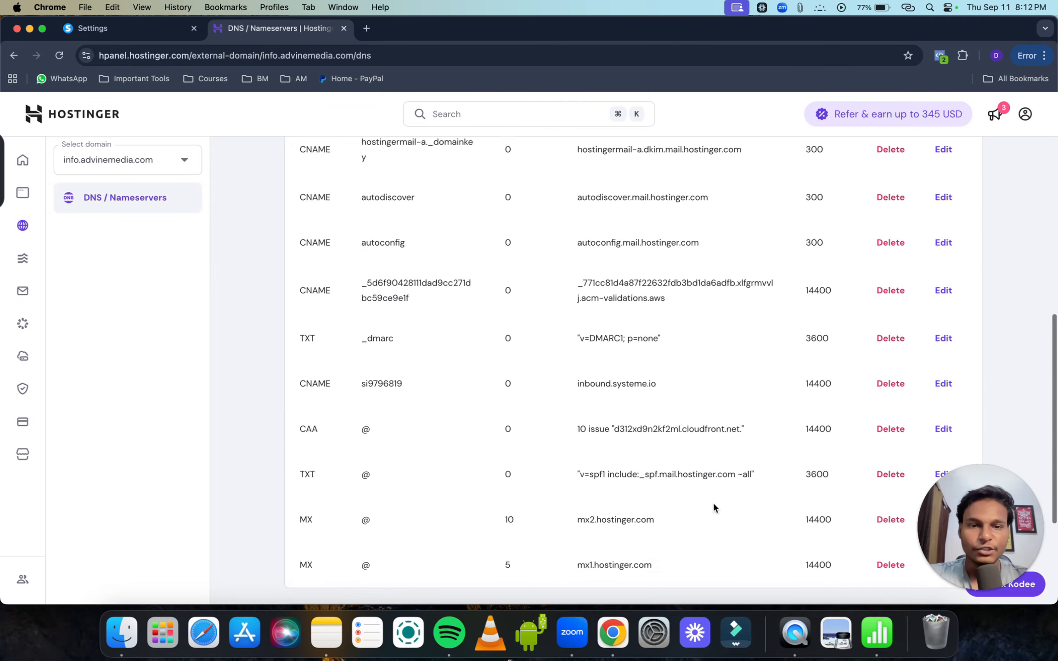
{"action": "scroll", "coordinate": [714, 505], "scroll_direction": "down", "scroll_amount": 10}
{"action": "scroll", "coordinate": [713, 502], "scroll_direction": "up", "scroll_amount": 10}
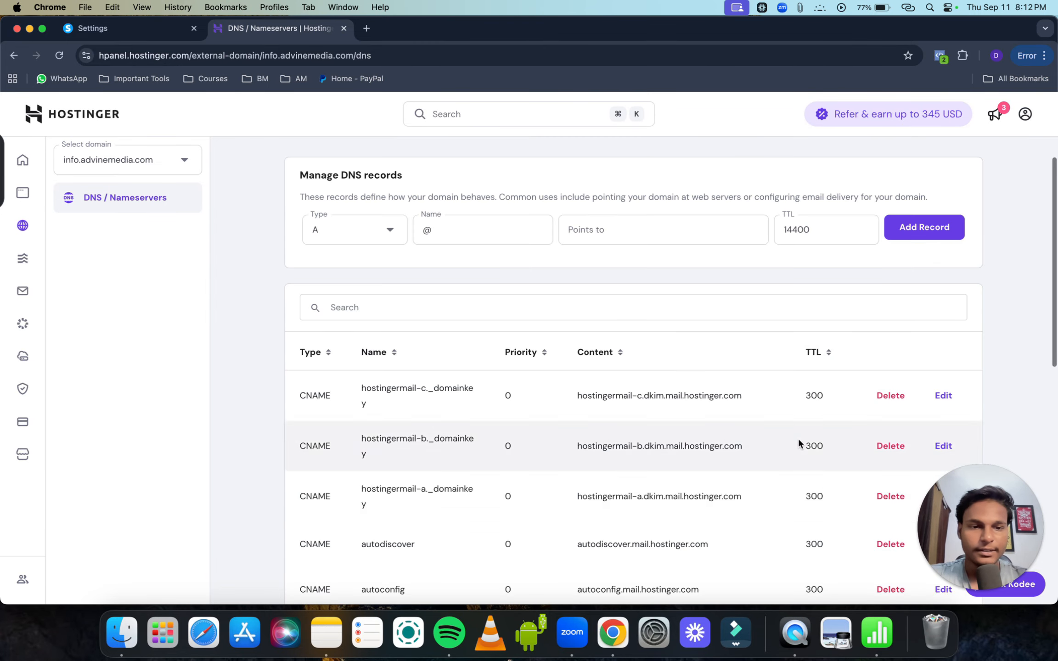
{"action": "scroll", "coordinate": [798, 437], "scroll_direction": "down", "scroll_amount": 8}
{"action": "scroll", "coordinate": [798, 437], "scroll_direction": "up", "scroll_amount": 5}
{"action": "scroll", "coordinate": [797, 437], "scroll_direction": "up", "scroll_amount": 5}
{"action": "scroll", "coordinate": [885, 397], "scroll_direction": "down", "scroll_amount": 1}
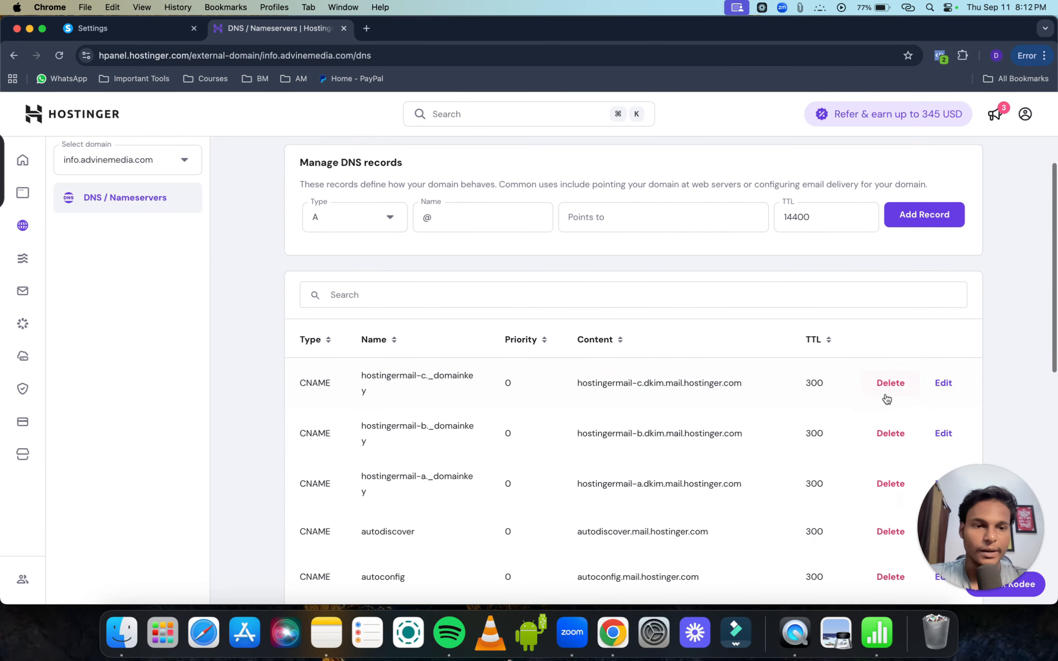
Delete all existing CNAME, TXT, CAA and MX records of info.advinemedia.com.
{"action": "left_click", "coordinate": [889, 383]}
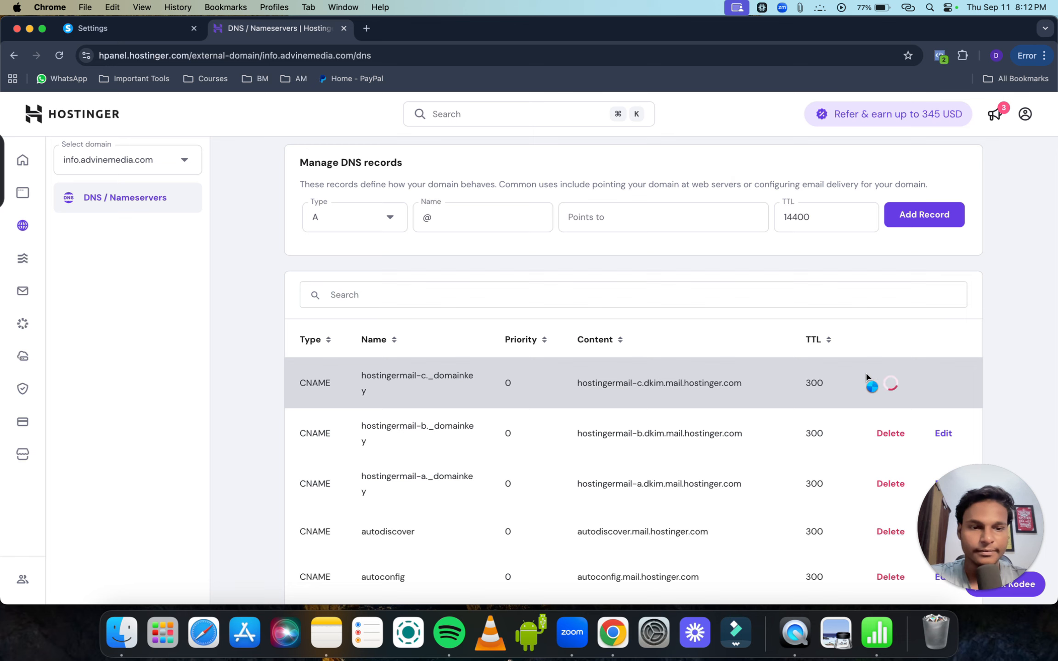
{"action": "left_click", "coordinate": [890, 384]}
{"action": "left_click", "coordinate": [893, 384]}
{"action": "left_click", "coordinate": [893, 383]}
{"action": "left_click", "coordinate": [893, 382]}
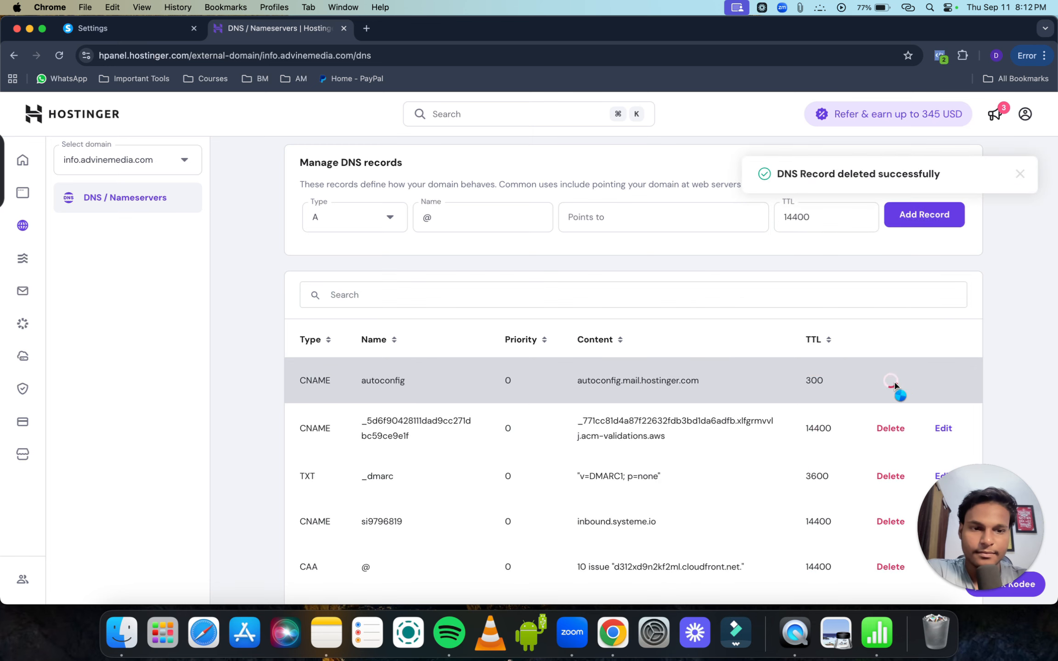
{"action": "left_click", "coordinate": [893, 382]}
{"action": "left_click", "coordinate": [890, 379]}
{"action": "left_click", "coordinate": [889, 365]}
{"action": "left_click", "coordinate": [889, 331]}
{"action": "left_click", "coordinate": [894, 340]}
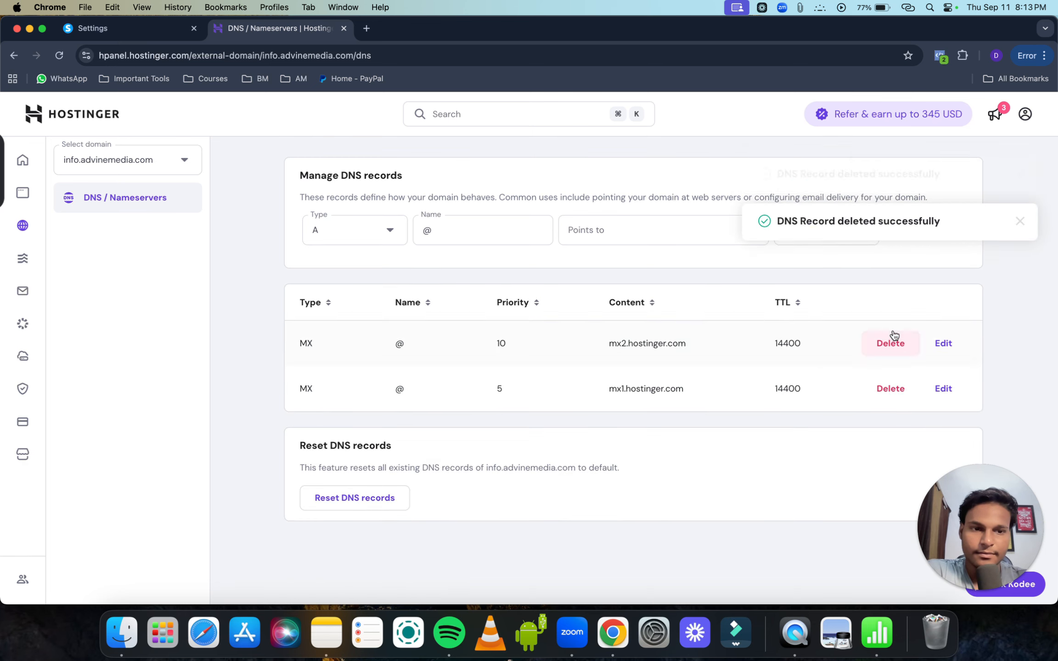
{"action": "left_click", "coordinate": [891, 342]}
{"action": "left_click", "coordinate": [890, 385]}
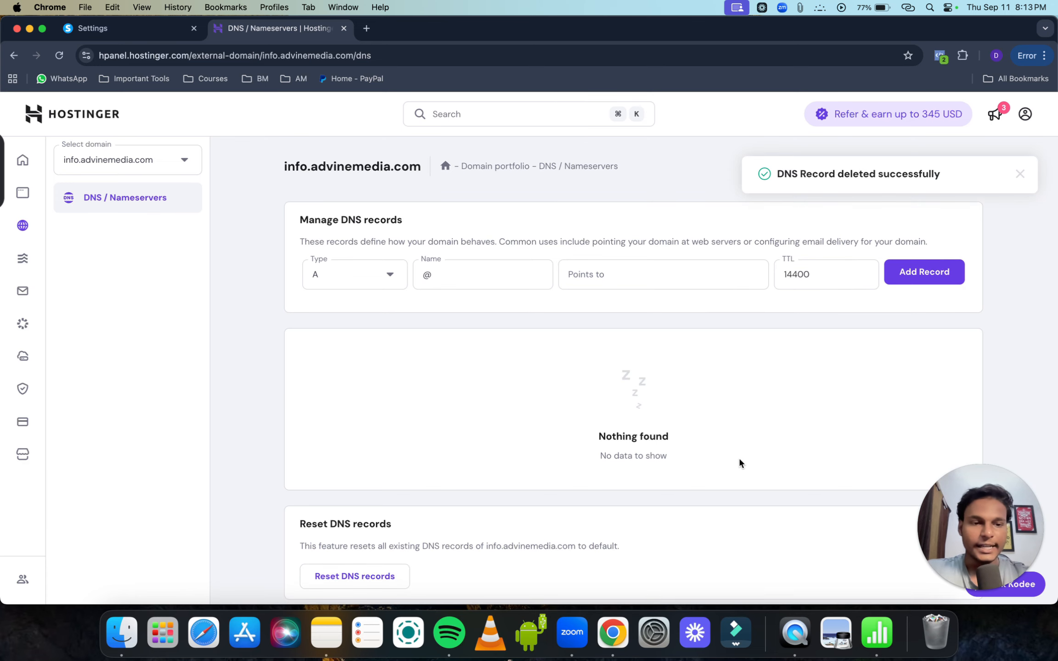
{"action": "left_click", "coordinate": [154, 28]}
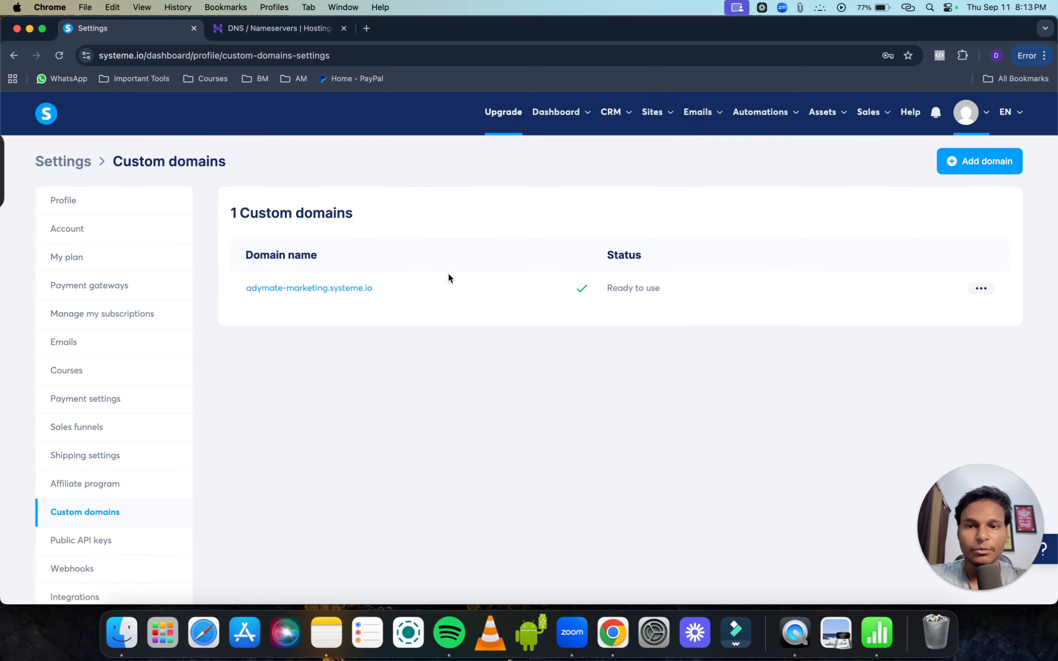
{"action": "left_click", "coordinate": [983, 160]}
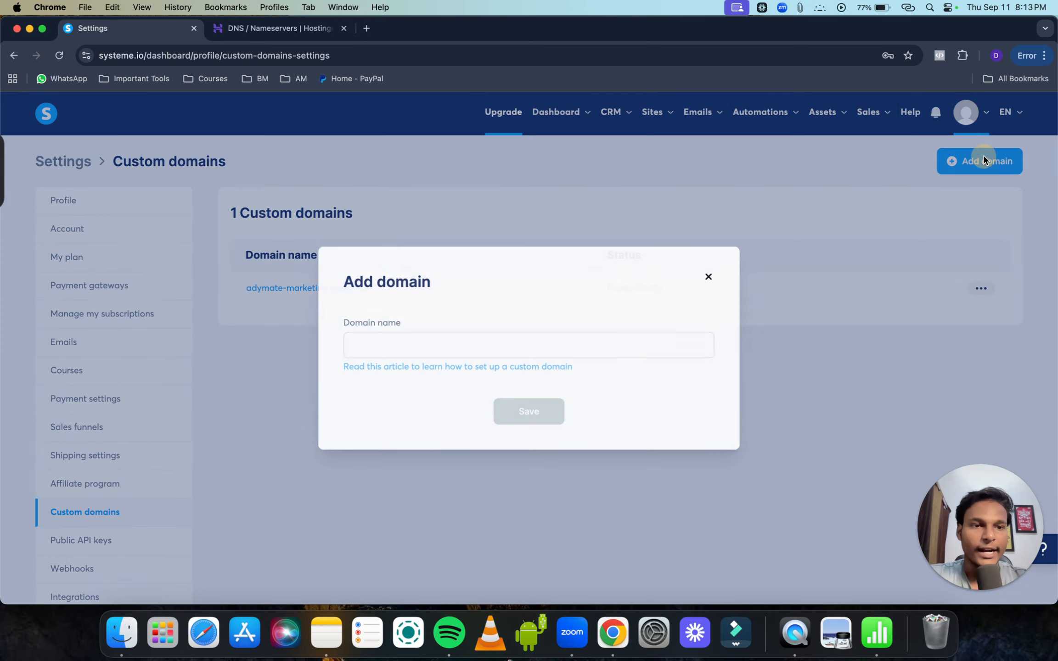
{"action": "left_click", "coordinate": [468, 343]}
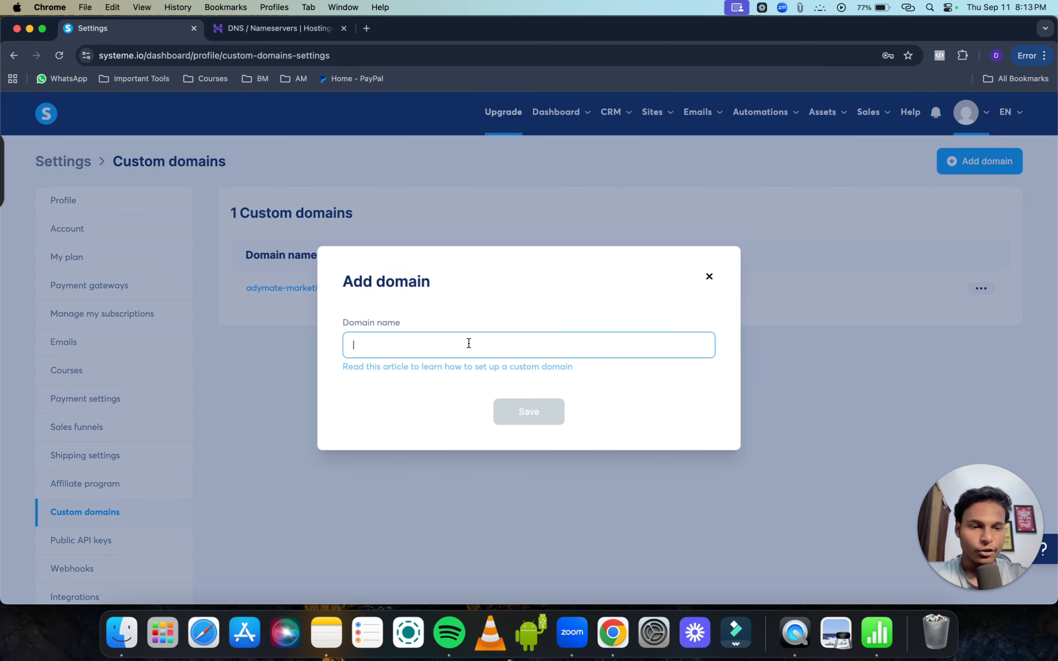
{"action": "type", "text": "www."}
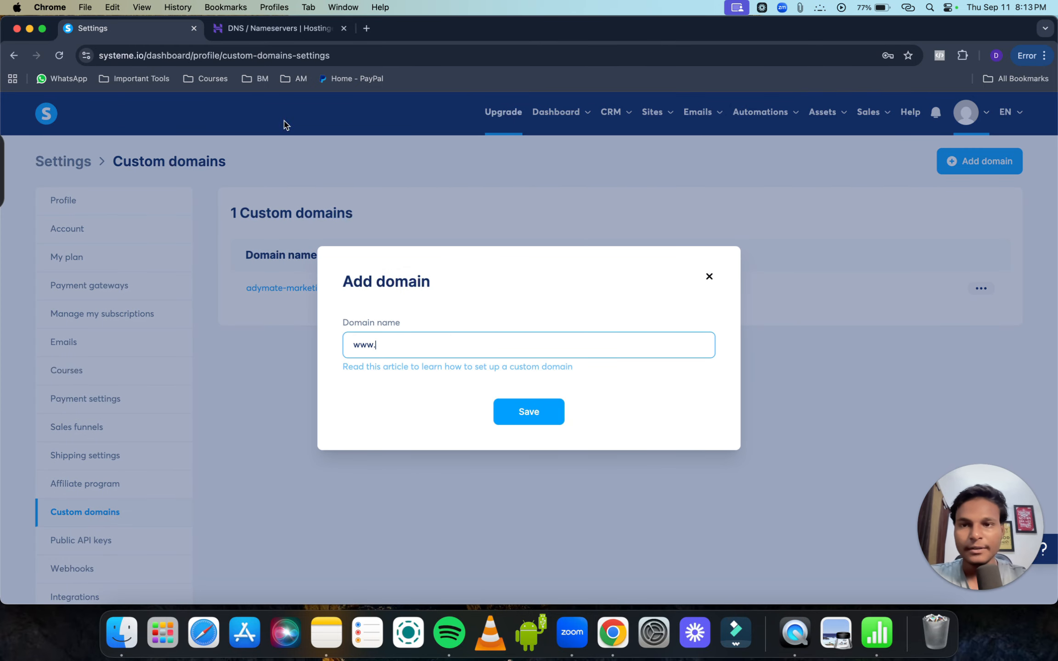
{"action": "left_click", "coordinate": [280, 30]}
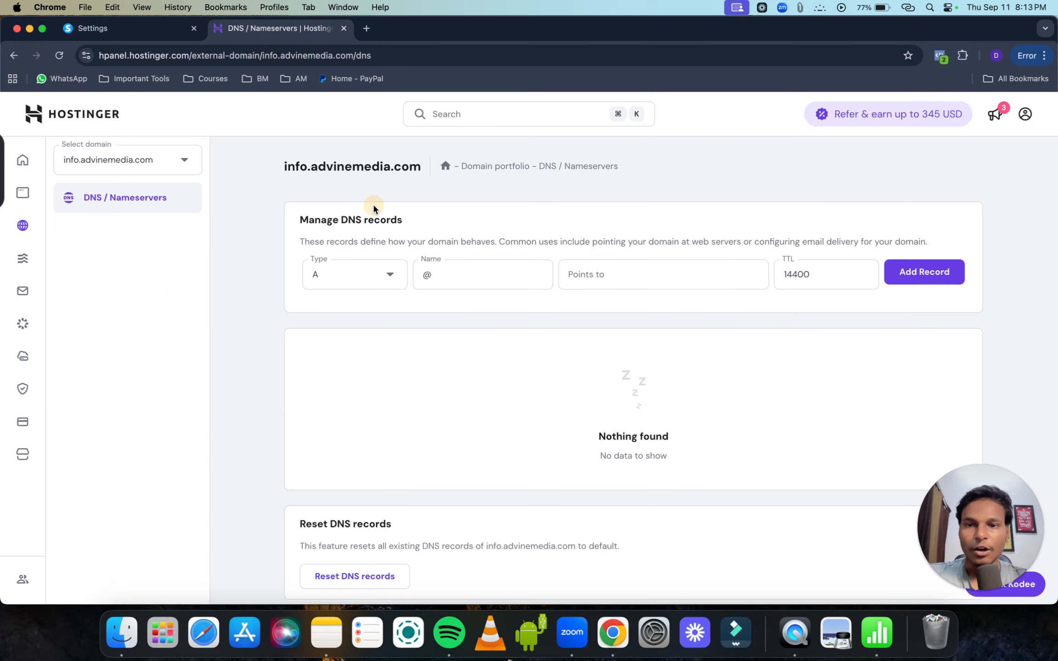
{"action": "double_click", "coordinate": [341, 168]}
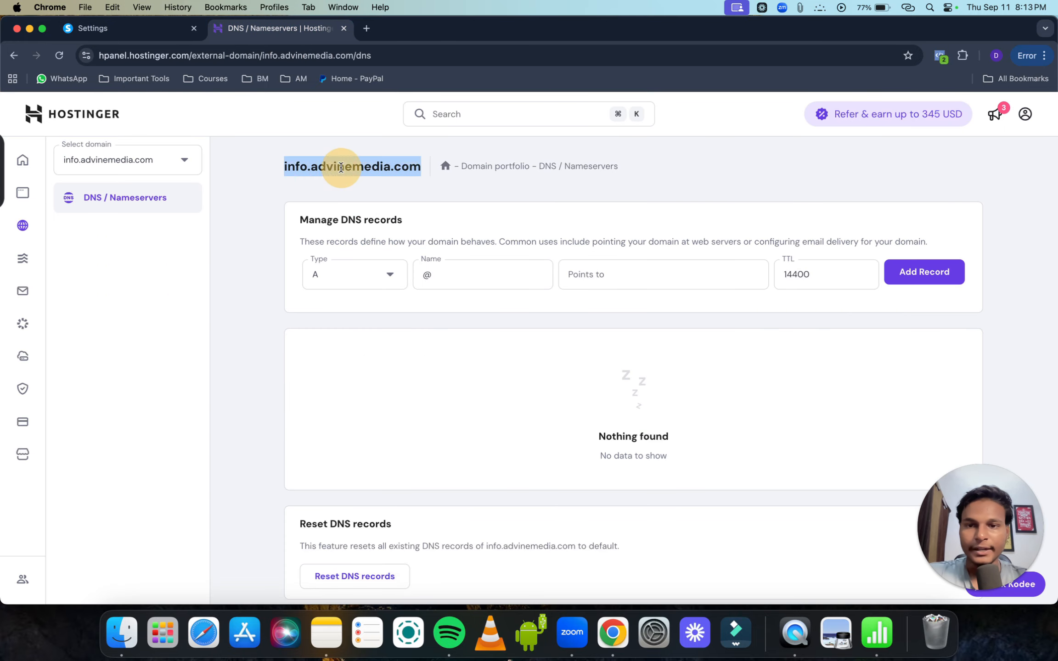
{"action": "left_click", "coordinate": [157, 28]}
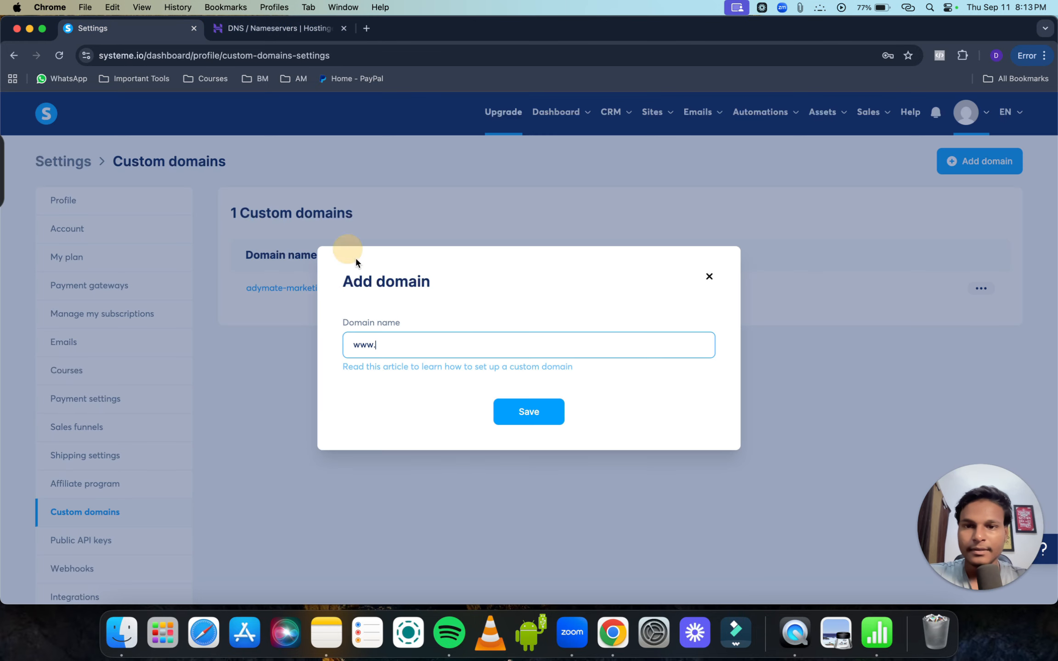
{"action": "left_click", "coordinate": [528, 413]}
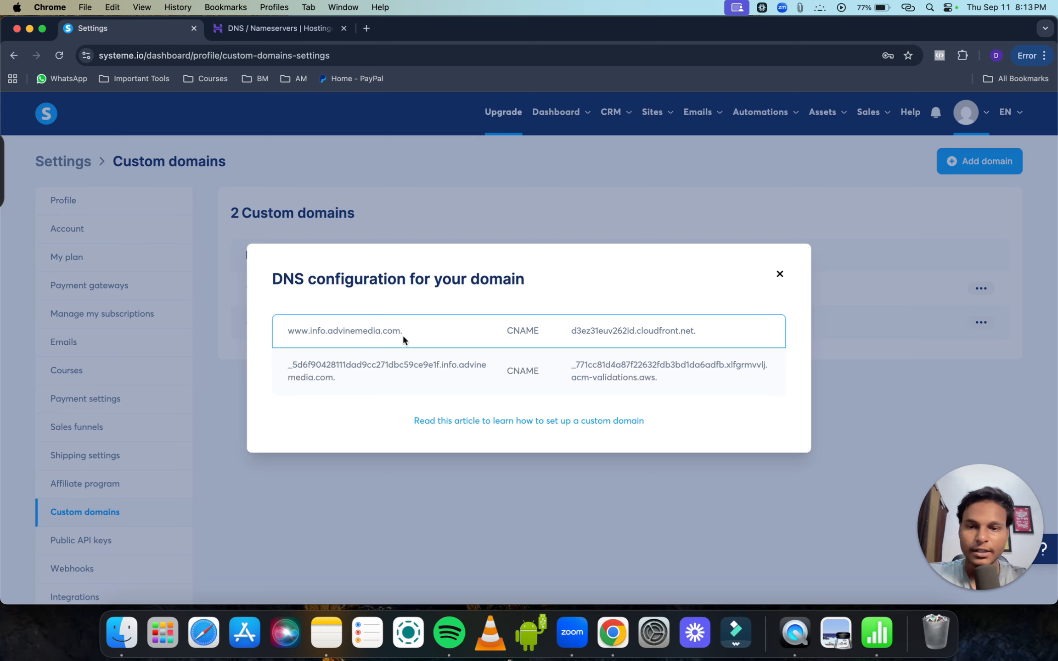
Copy www from the first systeme.io DNS entry and use it in Hostinger as the name of a new CNAME record.
{"action": "double_click", "coordinate": [520, 334]}
{"action": "double_click", "coordinate": [525, 368]}
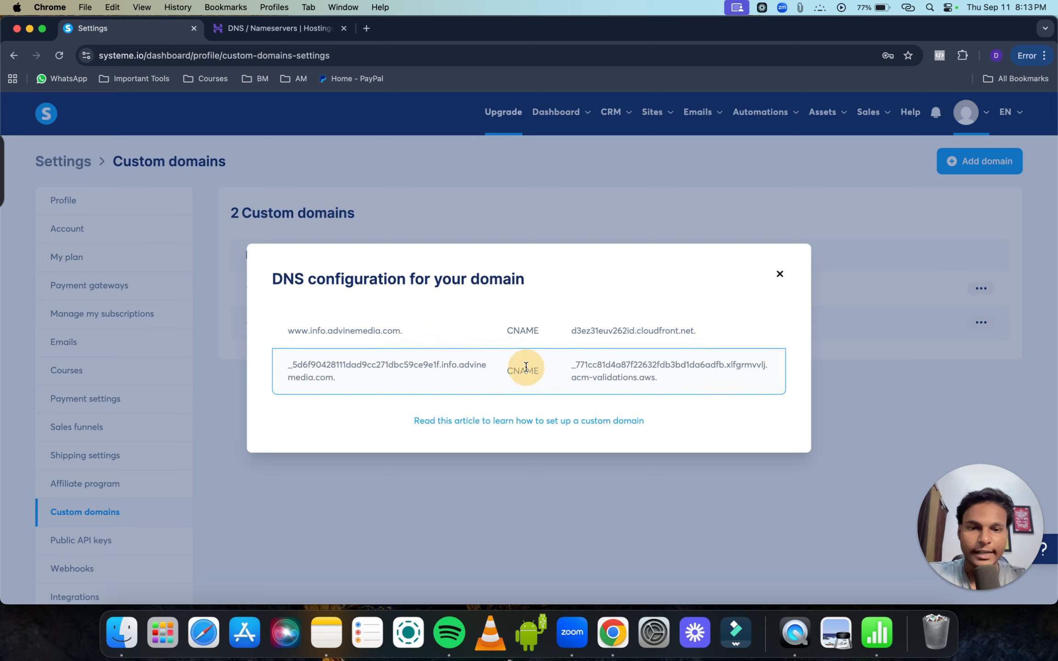
{"action": "double_click", "coordinate": [299, 332]}
{"action": "left_click", "coordinate": [299, 344]}
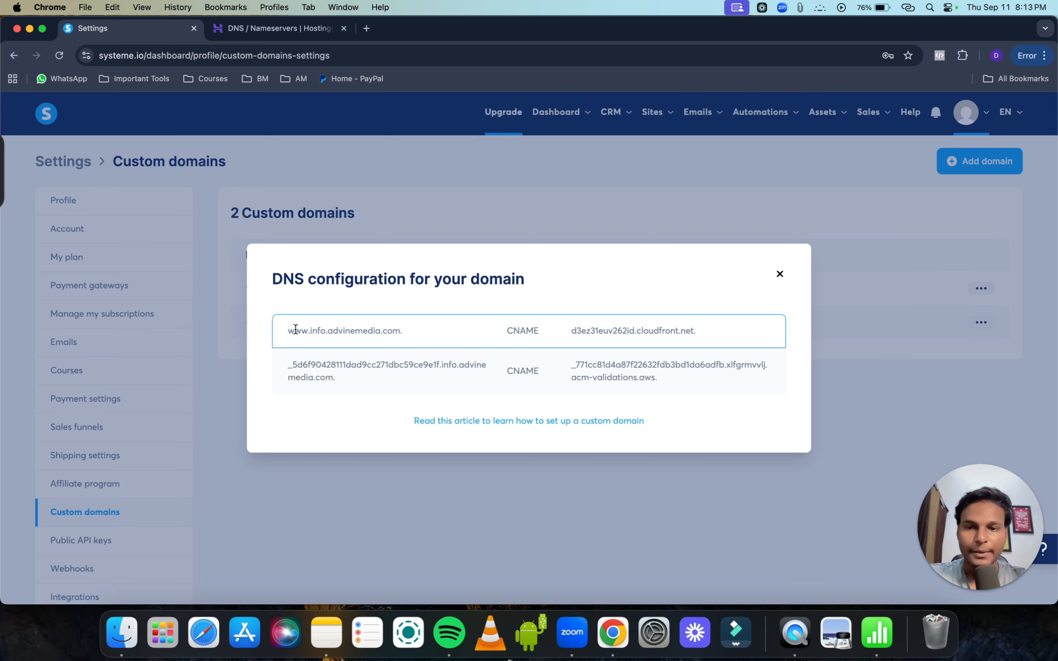
{"action": "double_click", "coordinate": [295, 329]}
{"action": "key", "text": "super+c"}
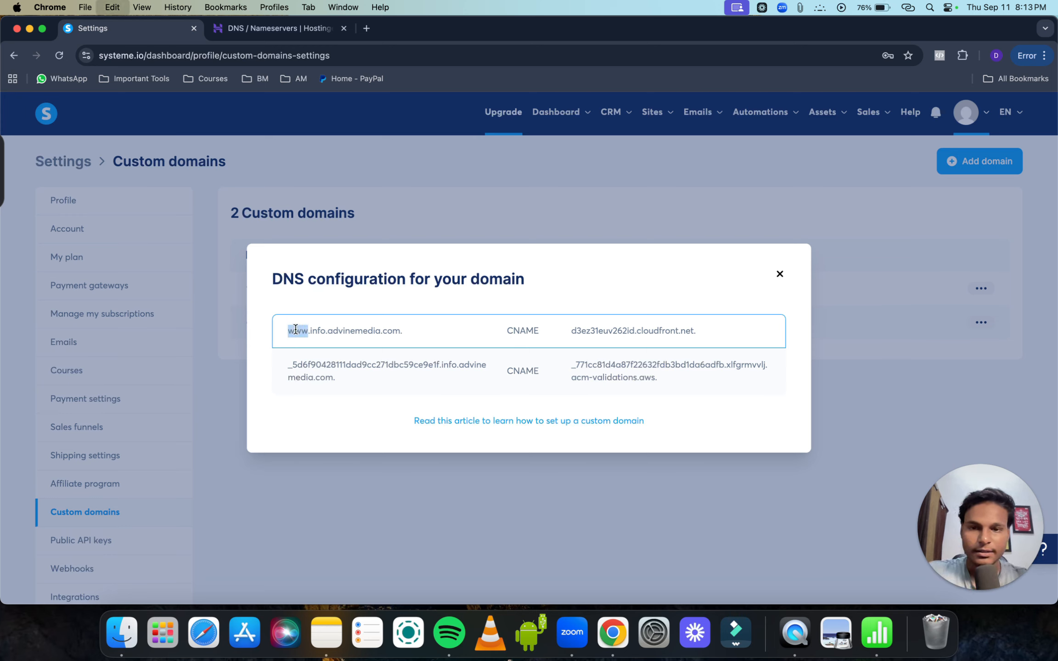
{"action": "left_click", "coordinate": [278, 28]}
{"action": "left_click", "coordinate": [383, 280]}
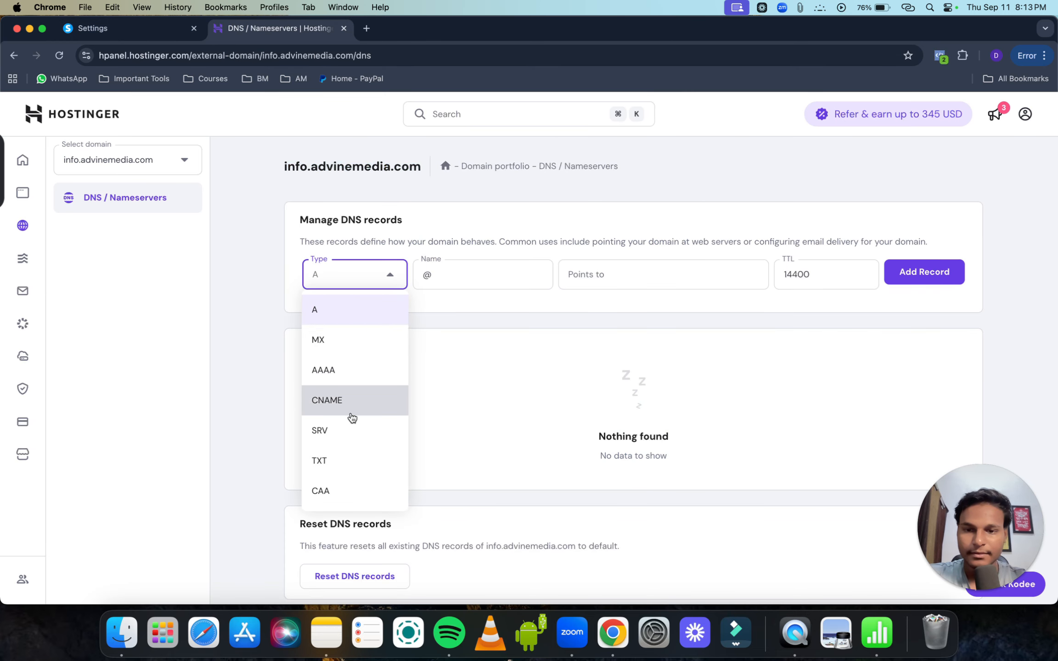
{"action": "left_click", "coordinate": [366, 398]}
{"action": "double_click", "coordinate": [443, 274]}
{"action": "key", "text": "super+v"}
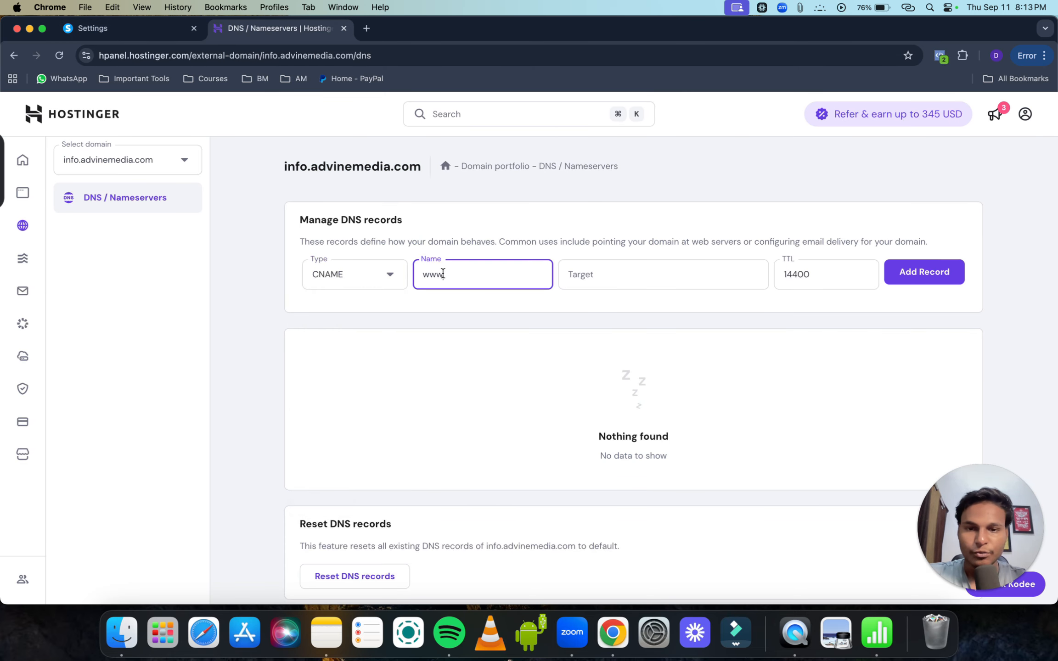
Copy the target d3ez31euv262id.cloudfront.net from systeme.io into Hostinger's www CNAME record and add the record.
{"action": "left_click", "coordinate": [169, 33]}
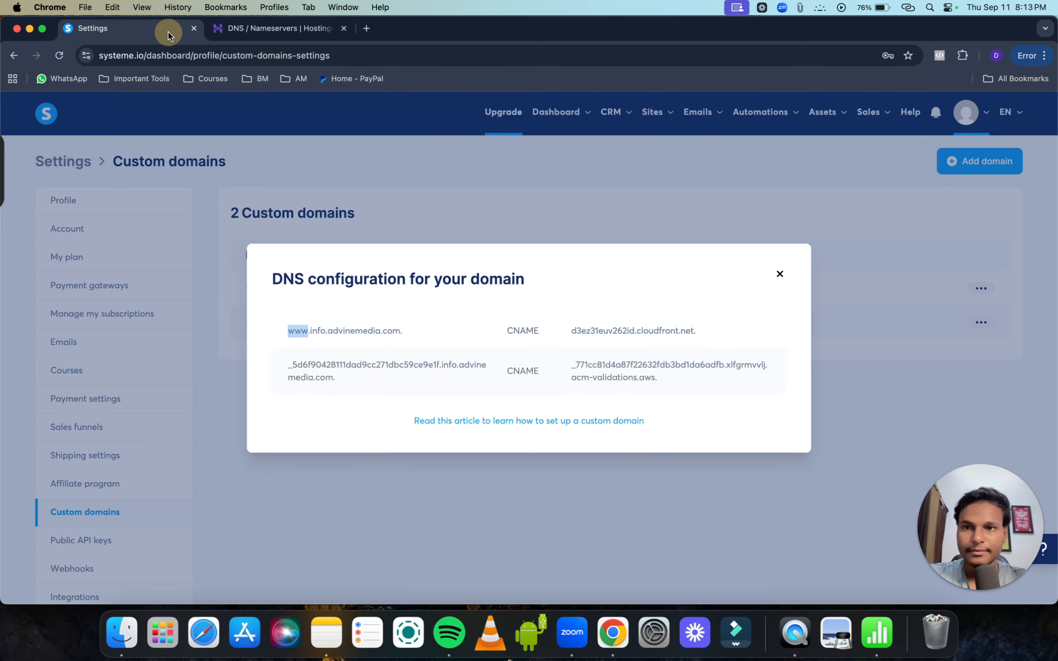
{"action": "triple_click", "coordinate": [600, 327]}
{"action": "key", "text": "super+c"}
{"action": "key", "text": "ctrl+Tab"}
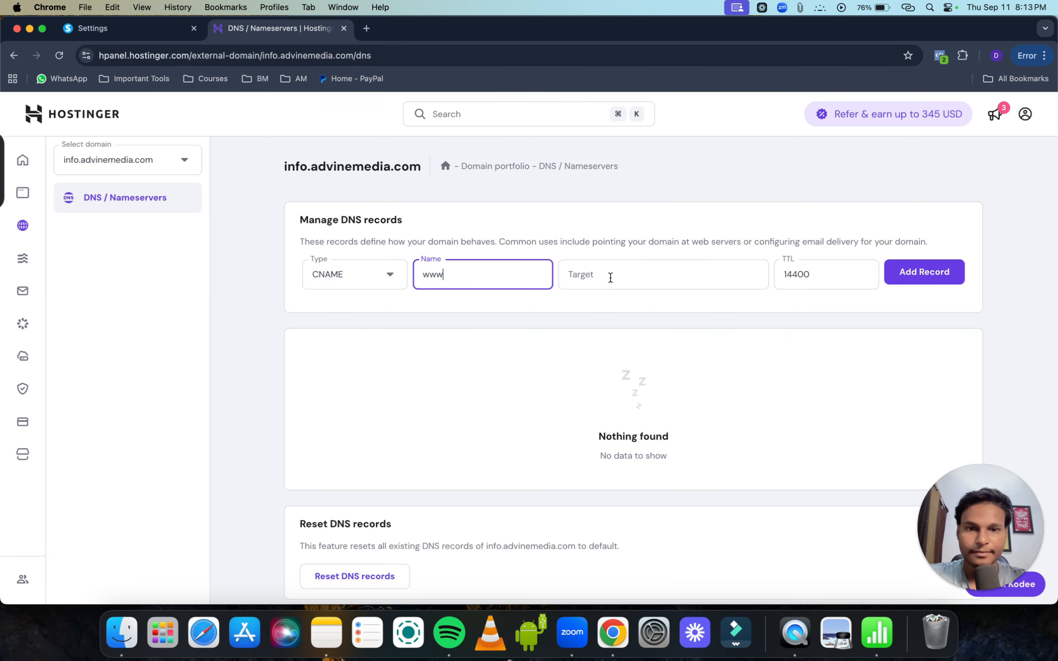
{"action": "left_click", "coordinate": [616, 279]}
{"action": "key", "text": "super+v"}
{"action": "left_click", "coordinate": [894, 279]}
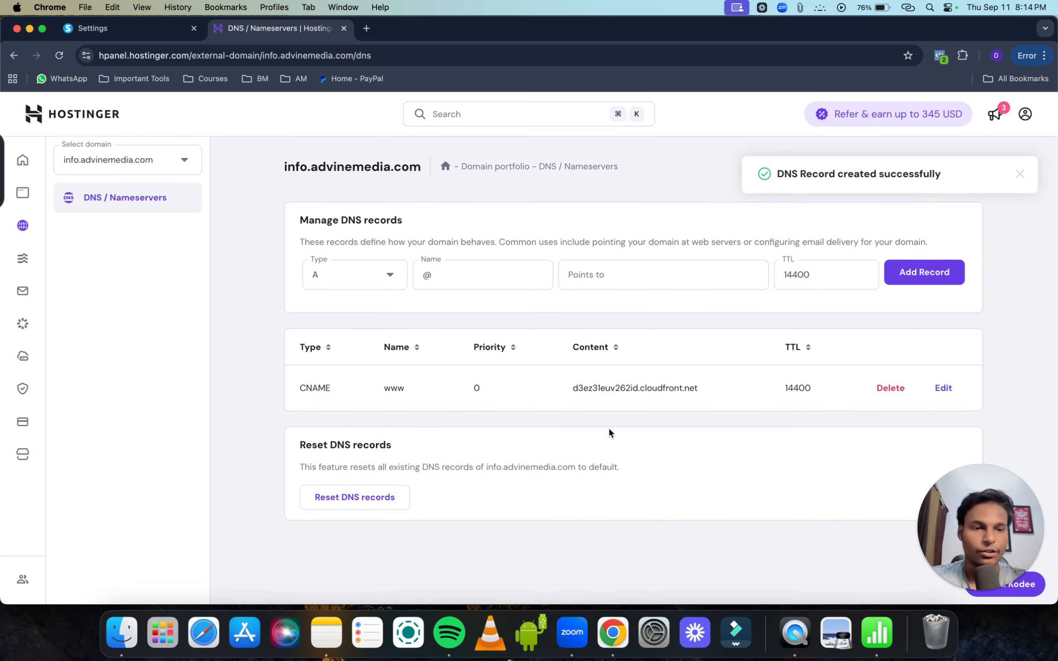
Start a second CNAME record in Hostinger with the name _5d6f90428111dad9cc271dbc59ce9e1f copied from systeme.io's second DNS entry.
{"action": "left_click", "coordinate": [152, 30]}
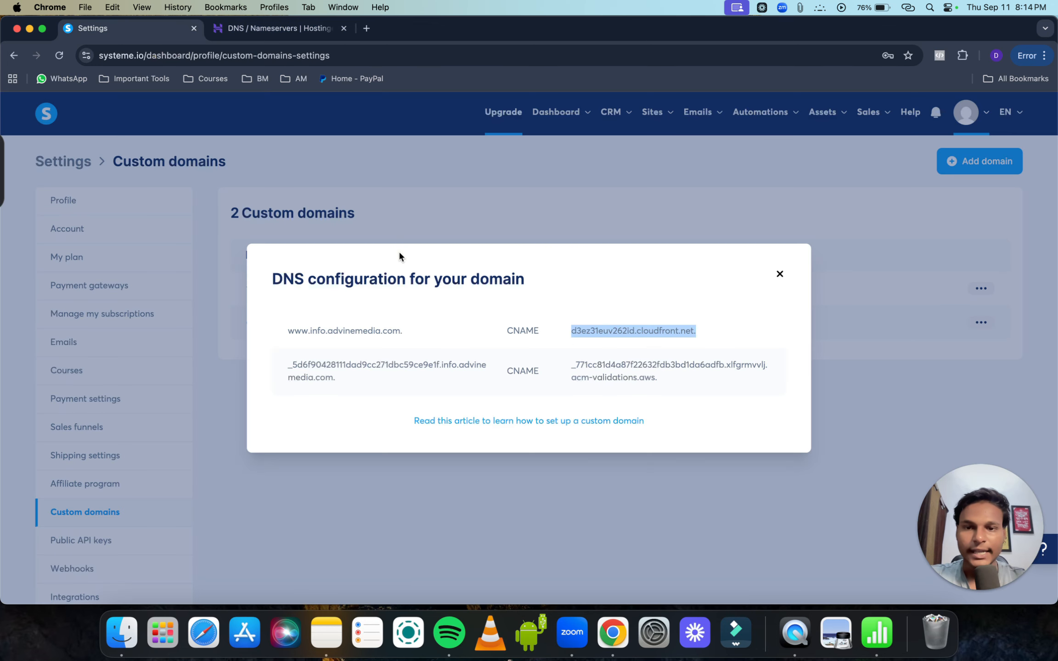
{"action": "double_click", "coordinate": [310, 363]}
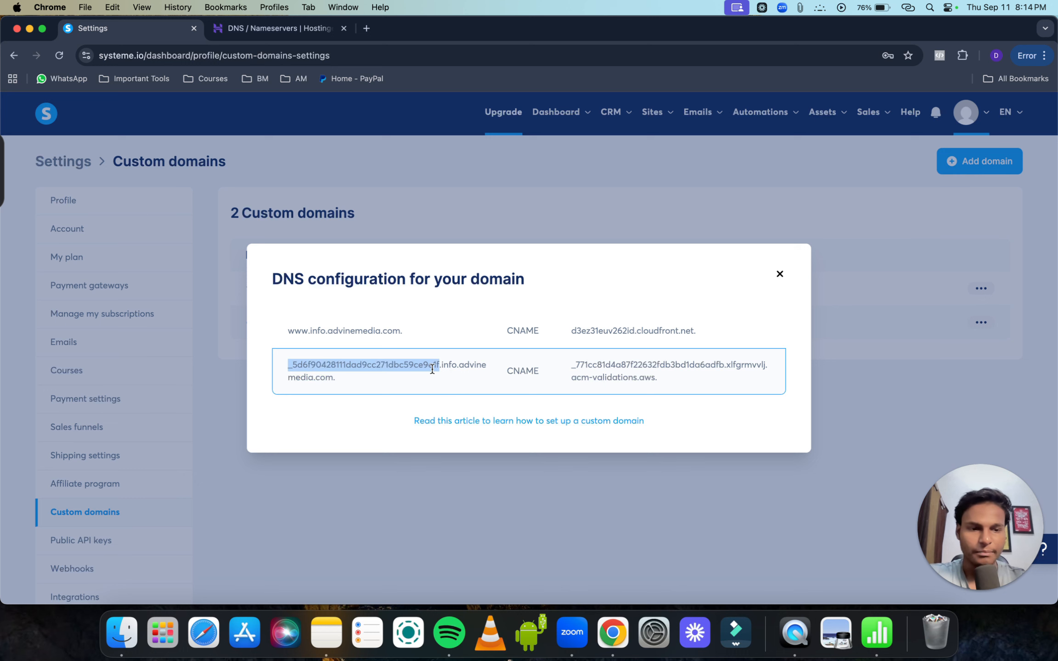
{"action": "left_click", "coordinate": [275, 28]}
{"action": "left_click", "coordinate": [386, 278]}
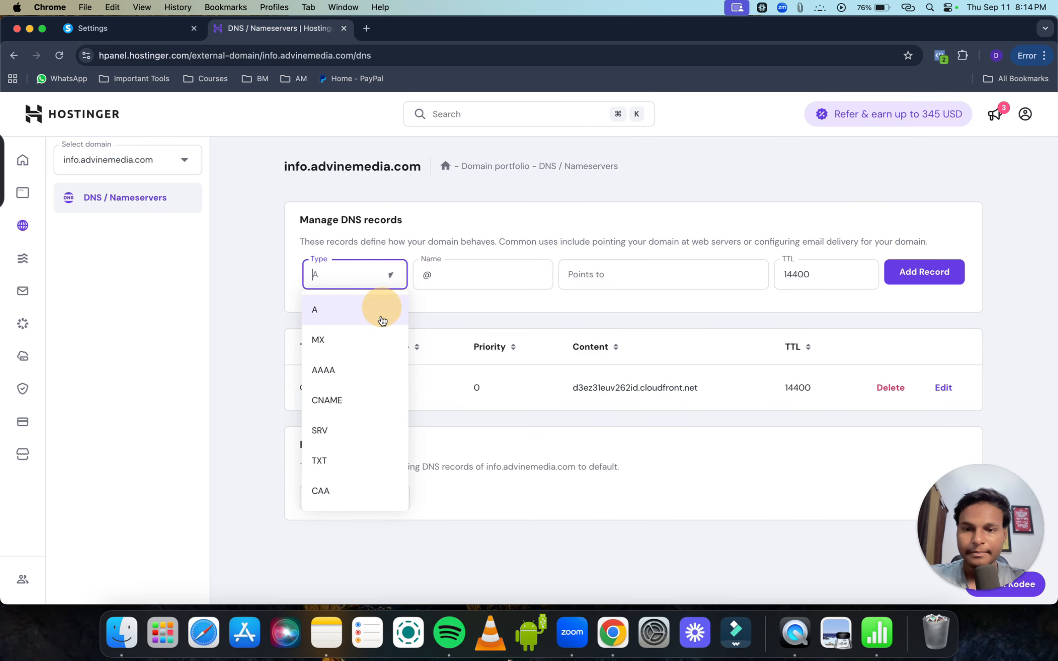
{"action": "left_click", "coordinate": [366, 401]}
{"action": "double_click", "coordinate": [467, 282]}
{"action": "key", "text": "super+v"}
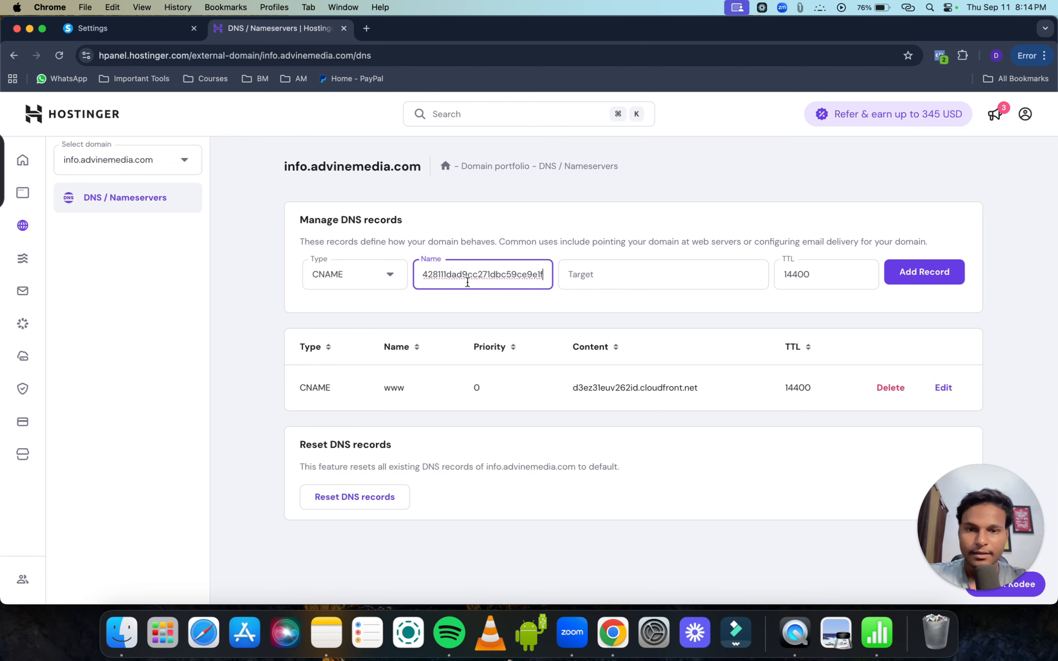
Copy the second DNS entry's target _771cc81d4a87f22632fdb3bd1da6adfb.xlfgrmvvlj.acm-validations.aws from systeme.io into Hostinger's new CNAME record and add the record.
{"action": "left_click", "coordinate": [538, 300]}
{"action": "left_click", "coordinate": [625, 275]}
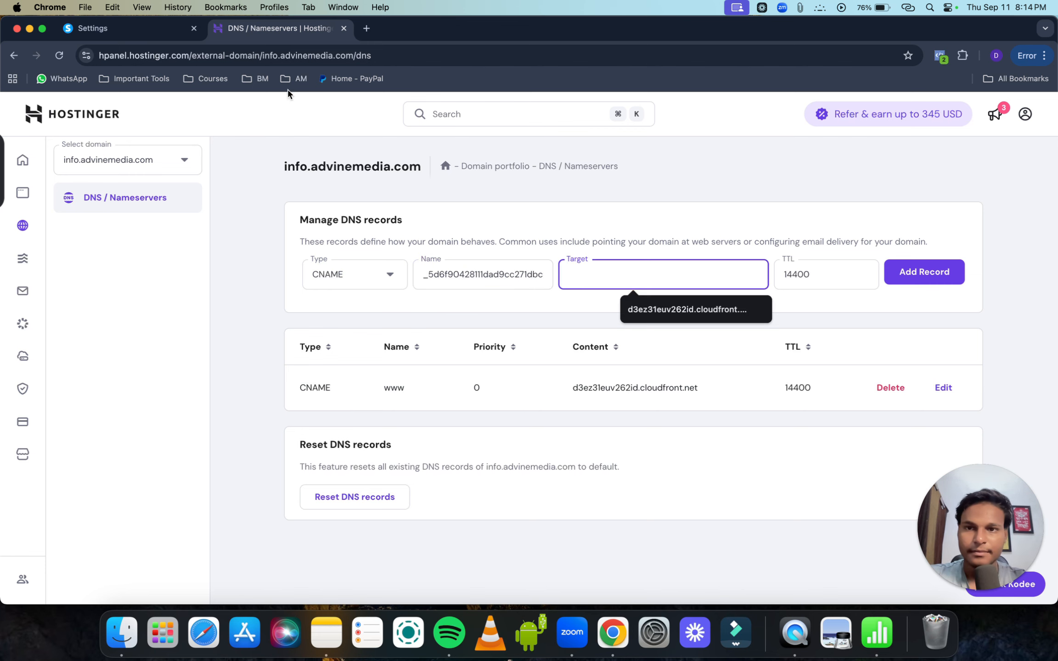
{"action": "left_click", "coordinate": [149, 32]}
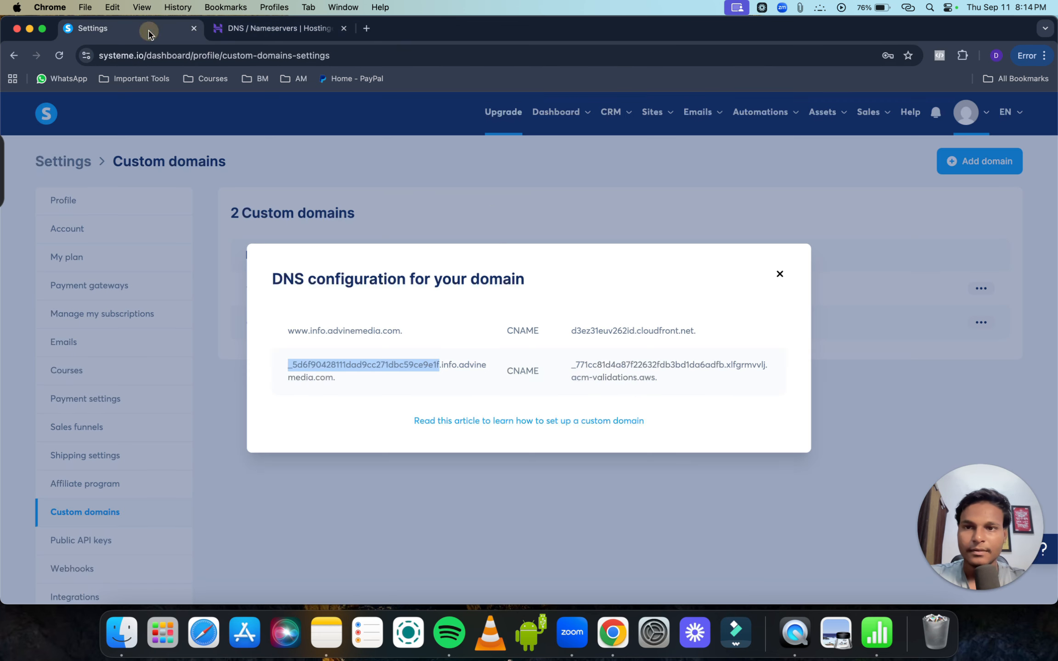
{"action": "left_click", "coordinate": [608, 368]}
{"action": "left_click", "coordinate": [288, 33]}
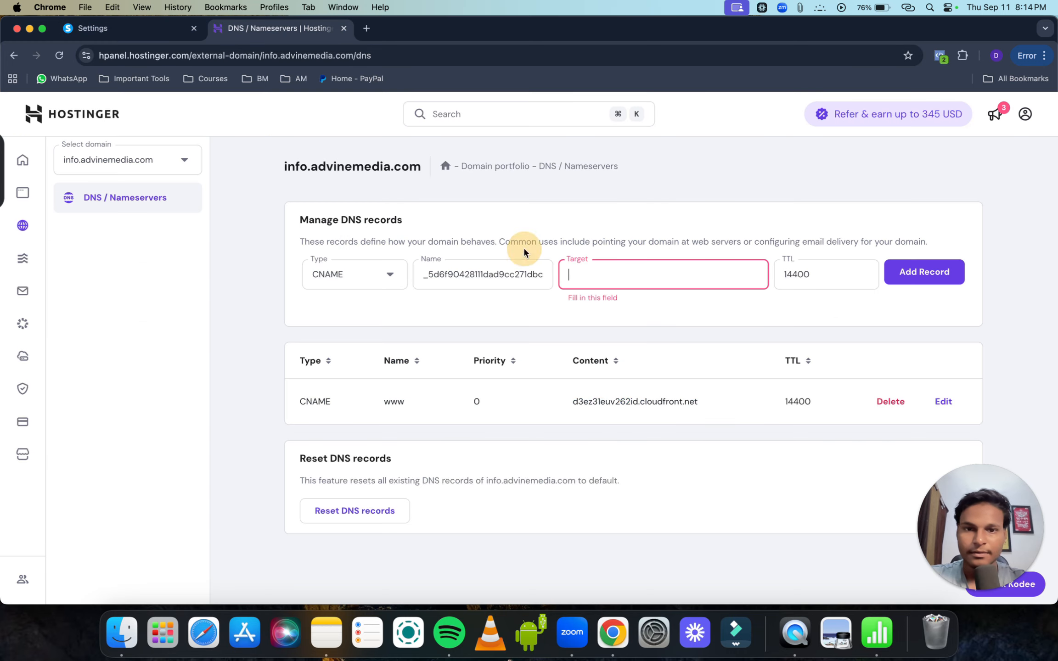
{"action": "key", "text": "cmd+v"}
{"action": "left_click", "coordinate": [920, 275]}
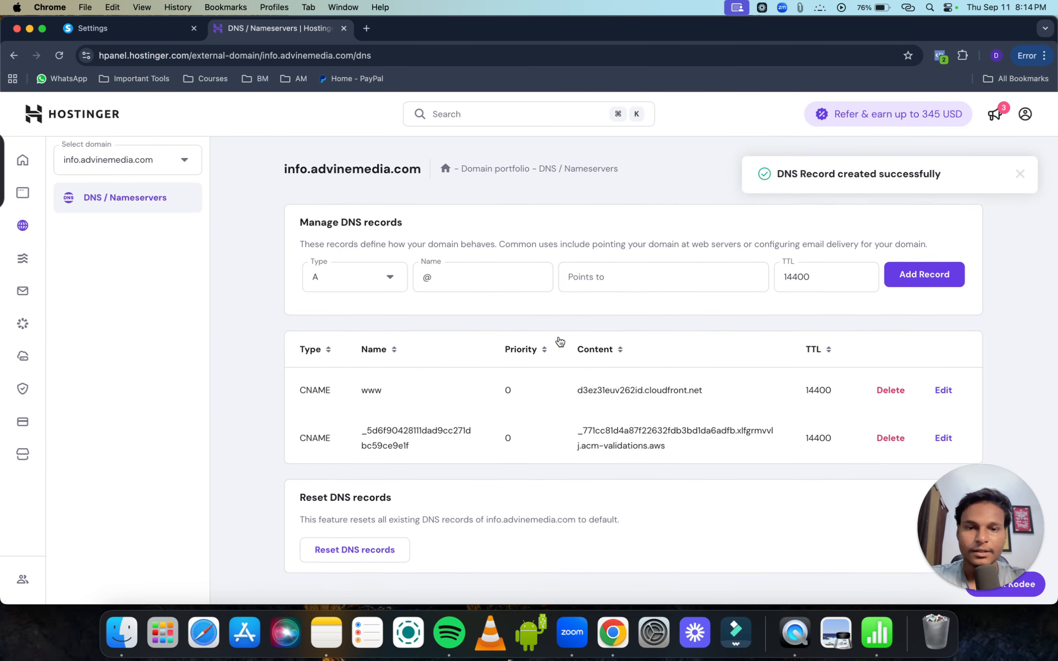
{"action": "scroll", "coordinate": [558, 340], "scroll_direction": "down", "scroll_amount": 2}
{"action": "scroll", "coordinate": [558, 340], "scroll_direction": "up", "scroll_amount": 2}
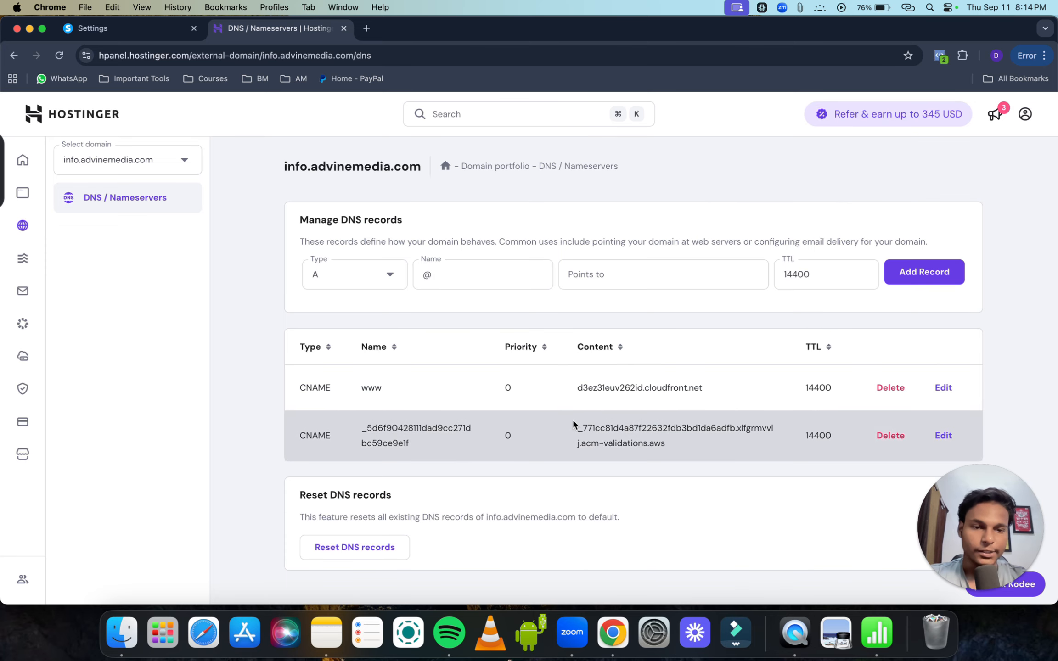
Return to systeme.io, close the DNS configuration instructions and open the domain authentication setup in the email settings.
{"action": "left_click", "coordinate": [124, 28]}
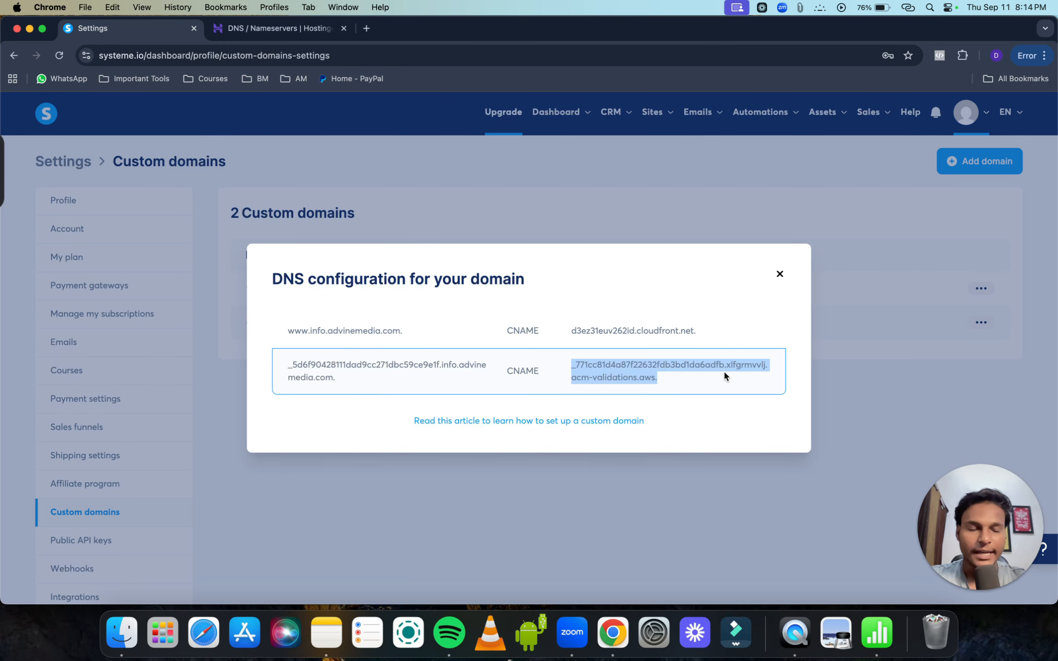
{"action": "left_click", "coordinate": [780, 275]}
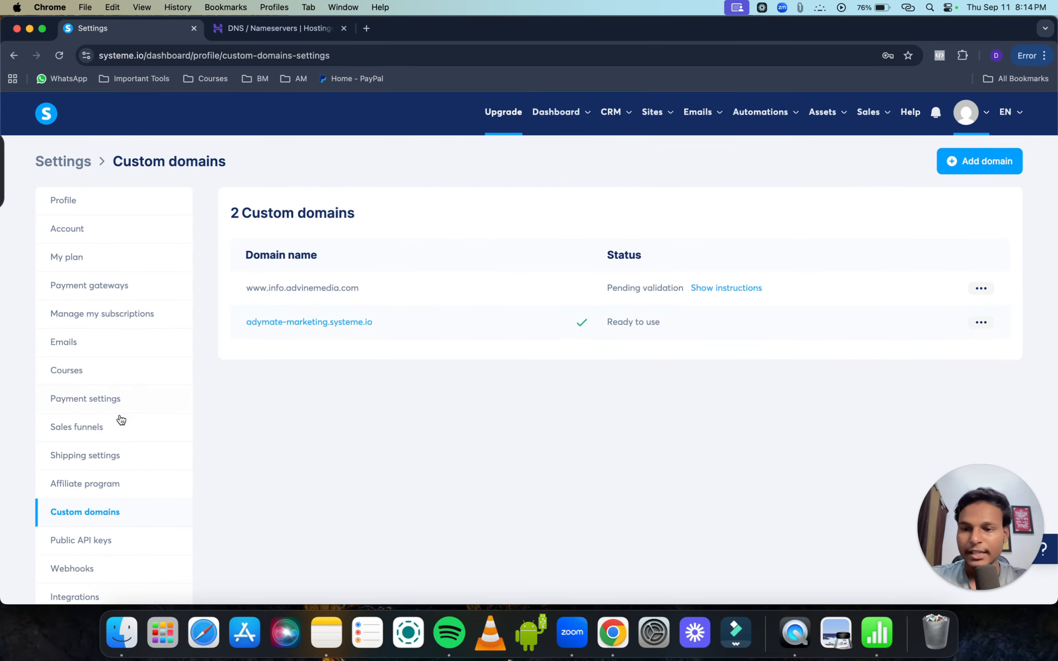
{"action": "left_click", "coordinate": [112, 350]}
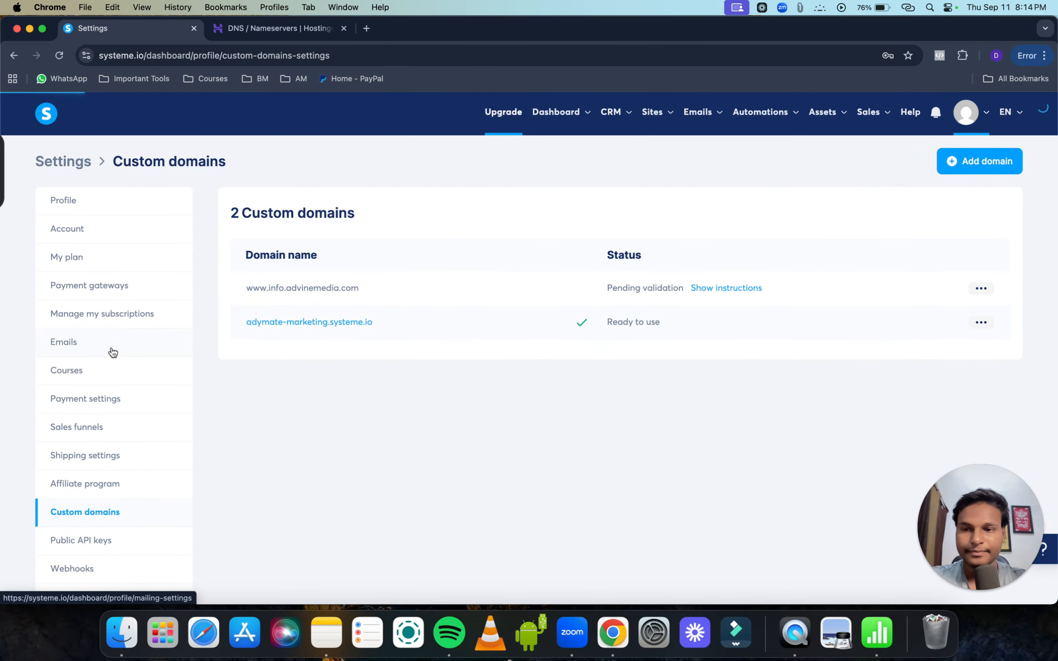
{"action": "scroll", "coordinate": [484, 452], "scroll_direction": "down", "scroll_amount": 10}
{"action": "scroll", "coordinate": [483, 452], "scroll_direction": "up", "scroll_amount": 10}
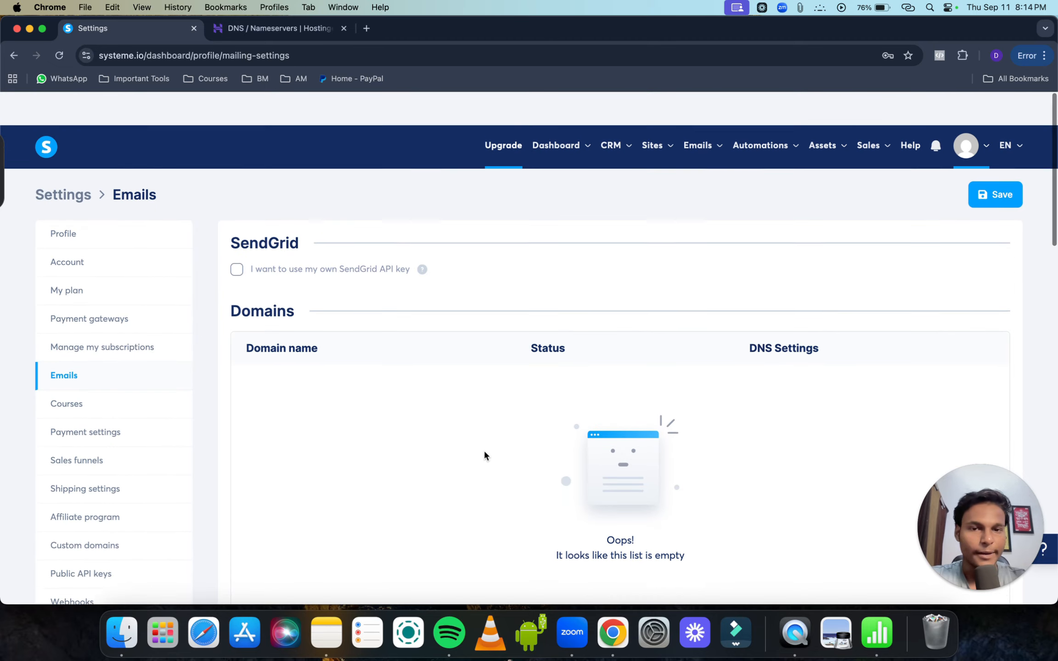
{"action": "scroll", "coordinate": [801, 322], "scroll_direction": "down", "scroll_amount": 6}
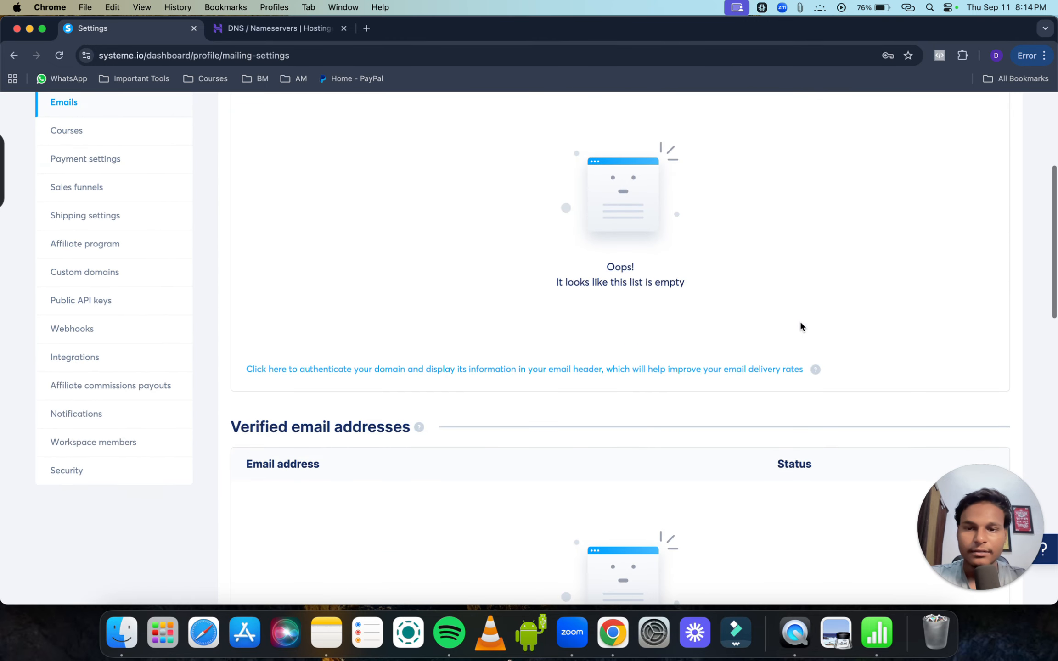
{"action": "left_click", "coordinate": [347, 370]}
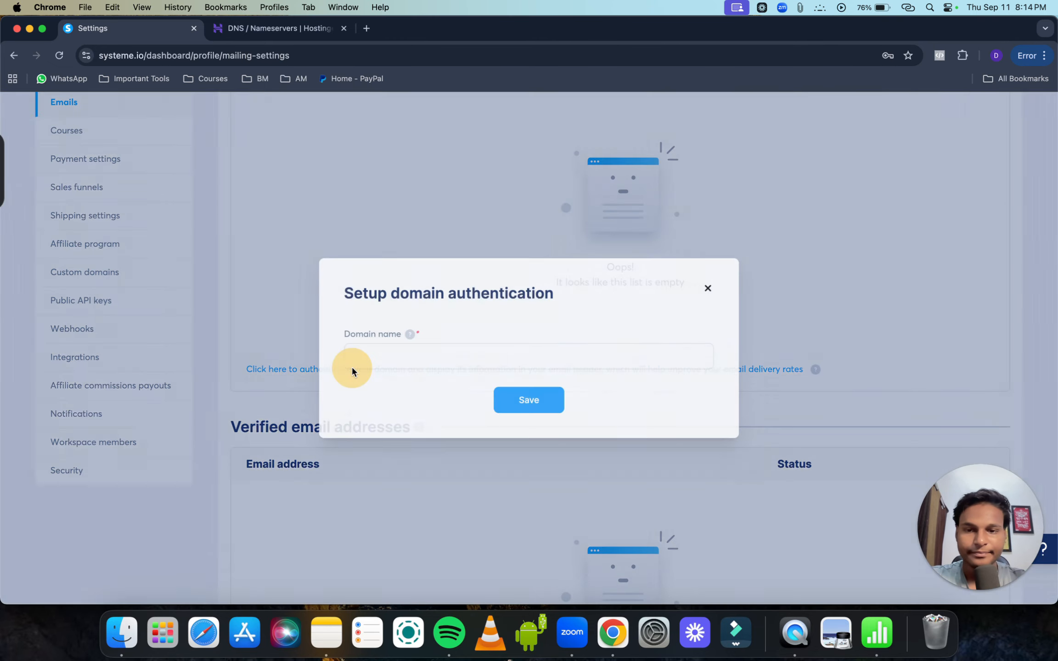
{"action": "left_click", "coordinate": [416, 355]}
Copy info.advinemedia.com from Hostinger into systeme.io's domain authentication setup as the domain name and save it.
{"action": "left_click", "coordinate": [280, 29]}
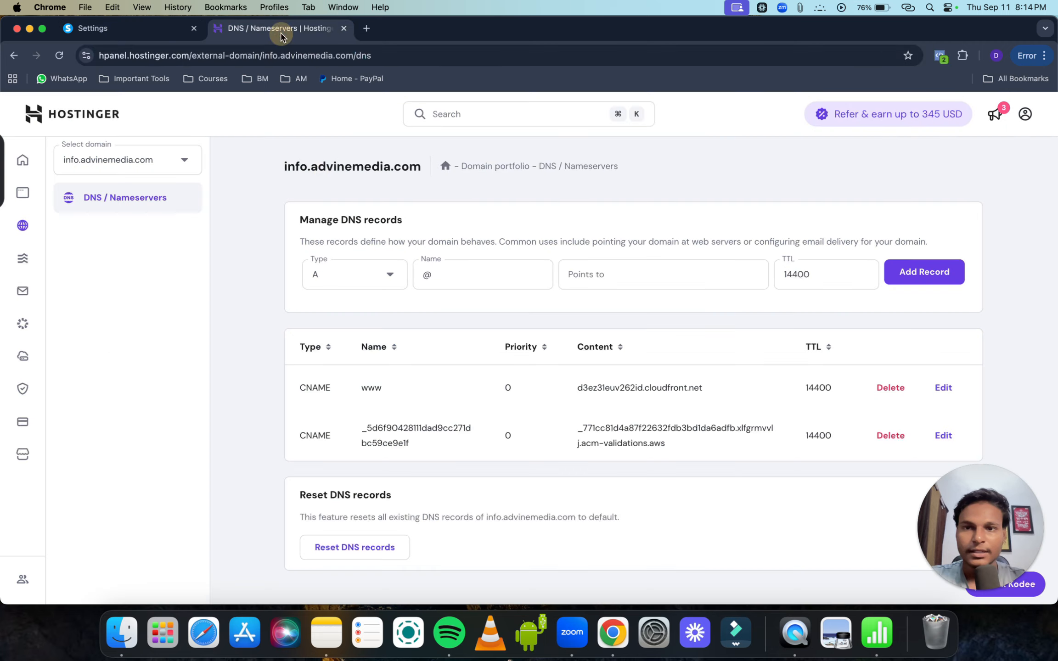
{"action": "triple_click", "coordinate": [338, 169]}
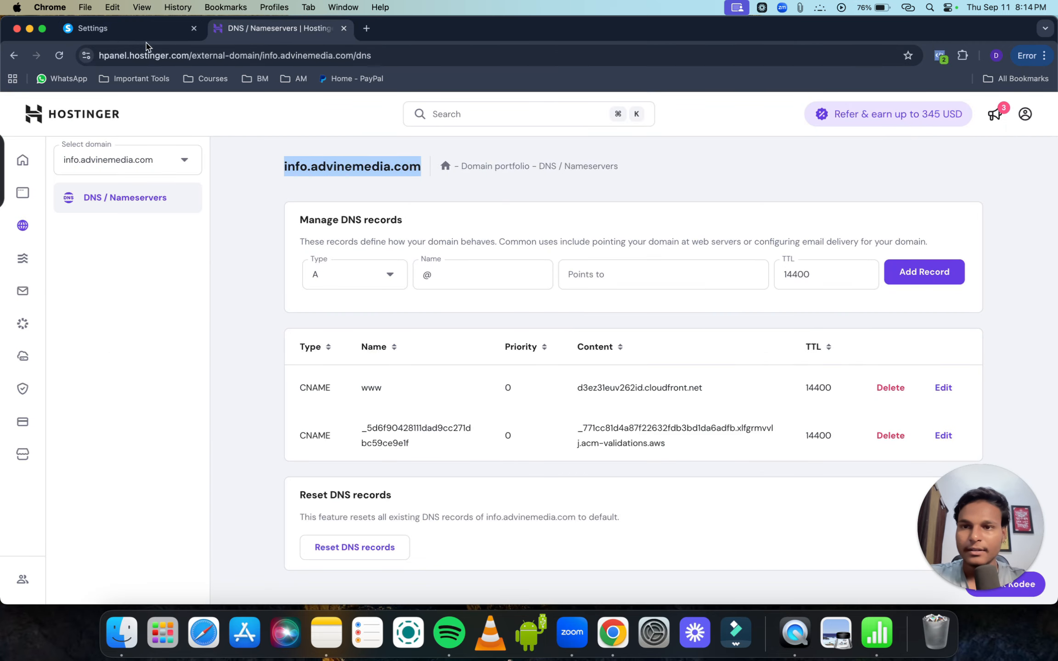
{"action": "left_click", "coordinate": [137, 28]}
{"action": "key", "text": "super+v"}
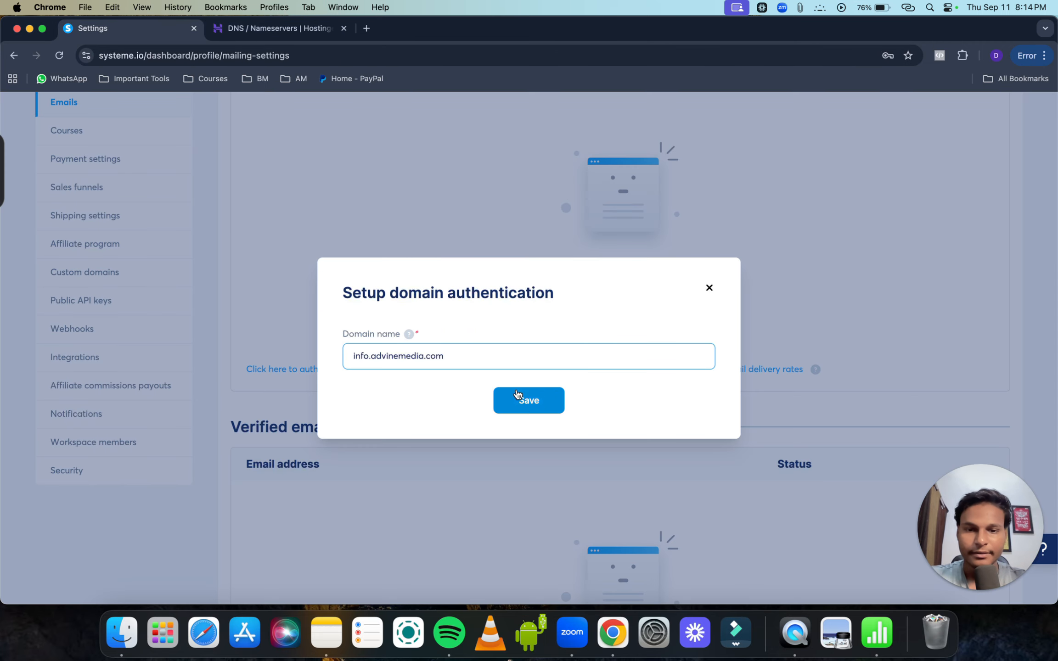
{"action": "left_click", "coordinate": [537, 405]}
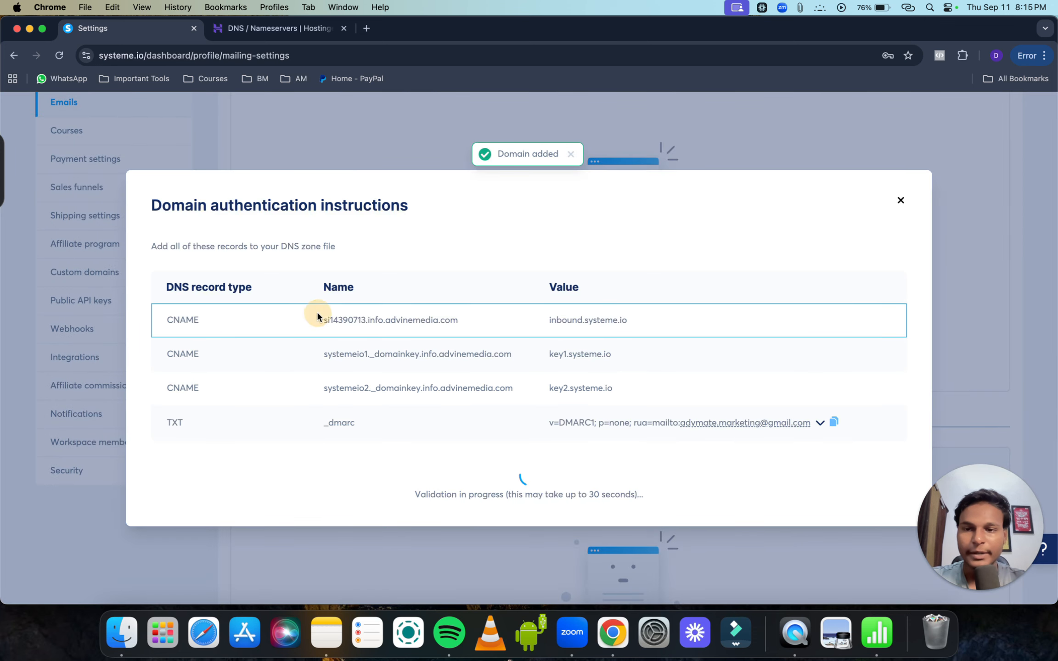
{"action": "left_click_drag", "start_coordinate": [317, 311], "coordinate": [420, 422]}
{"action": "left_click", "coordinate": [431, 468]}
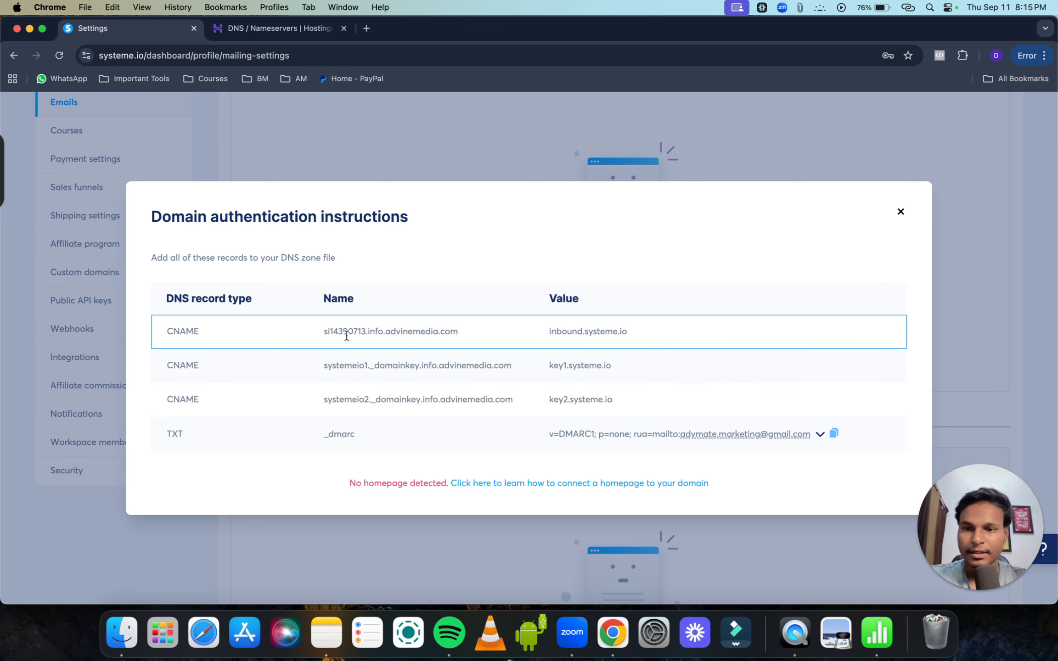
Start a CNAME record in Hostinger with the name si14390713.info.advinemedia.com copied from systeme.io's first authentication entry.
{"action": "left_click", "coordinate": [248, 29]}
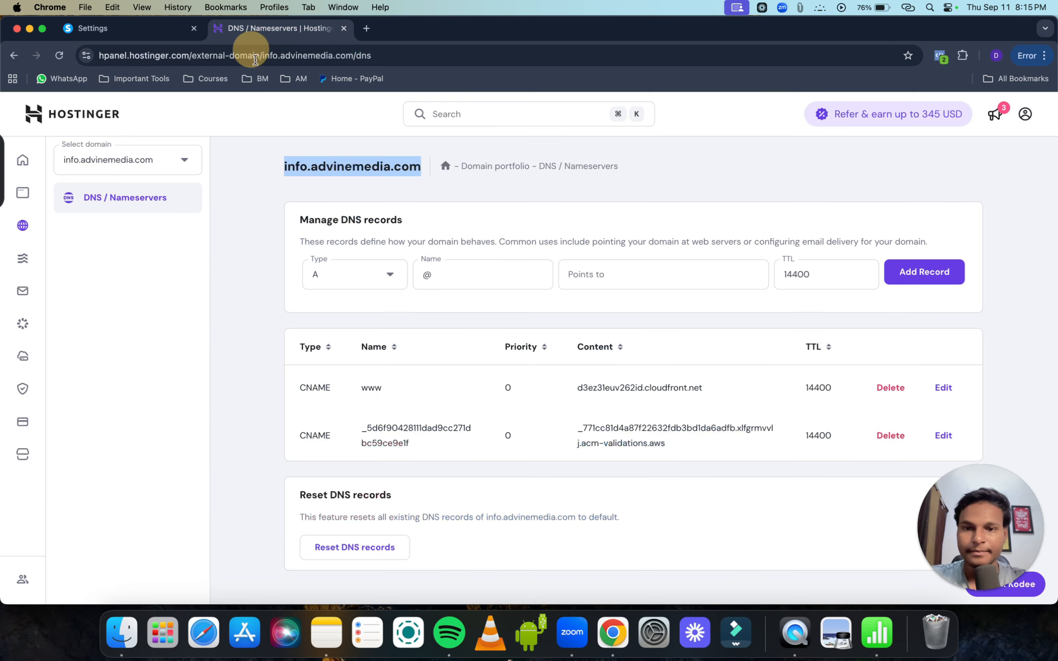
{"action": "left_click", "coordinate": [363, 275]}
{"action": "left_click", "coordinate": [354, 397]}
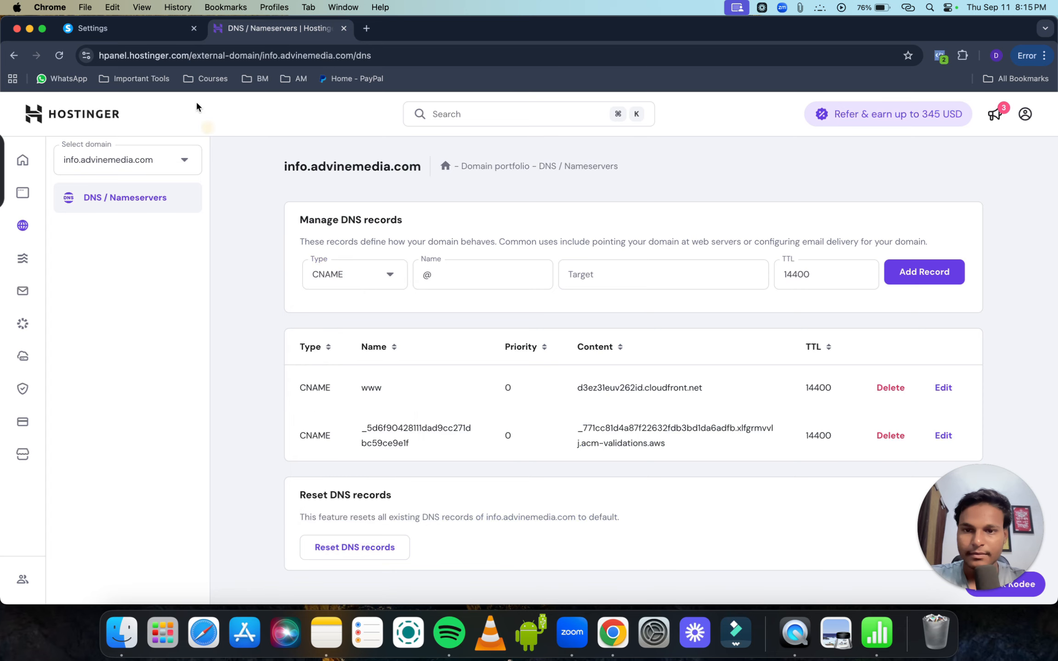
{"action": "left_click", "coordinate": [152, 28]}
{"action": "triple_click", "coordinate": [386, 329]}
{"action": "key", "text": "super+c"}
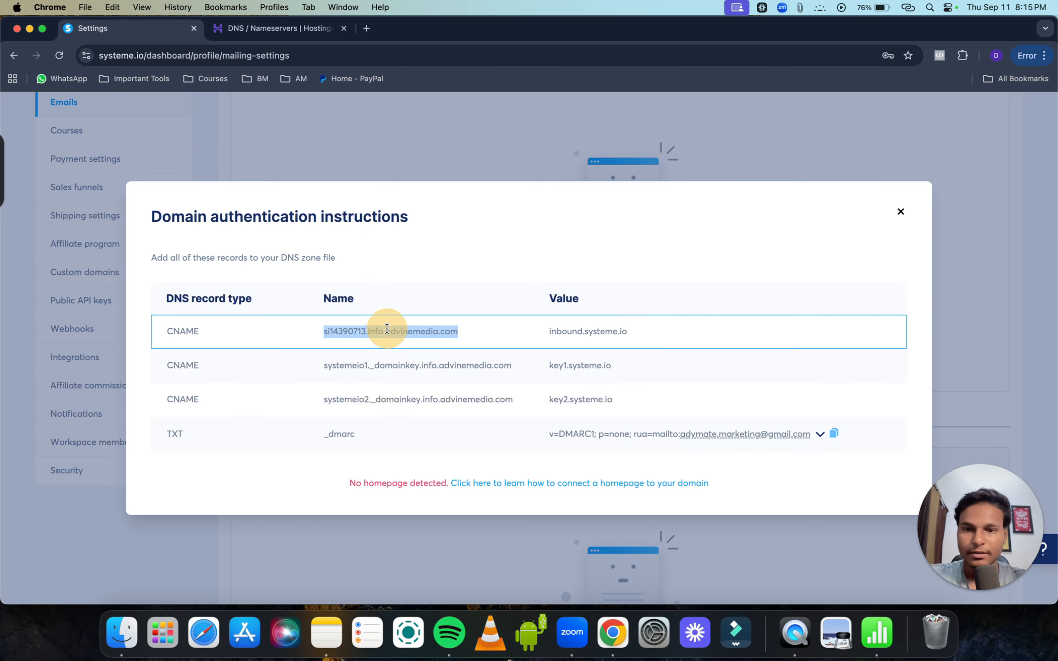
{"action": "left_click", "coordinate": [257, 29]}
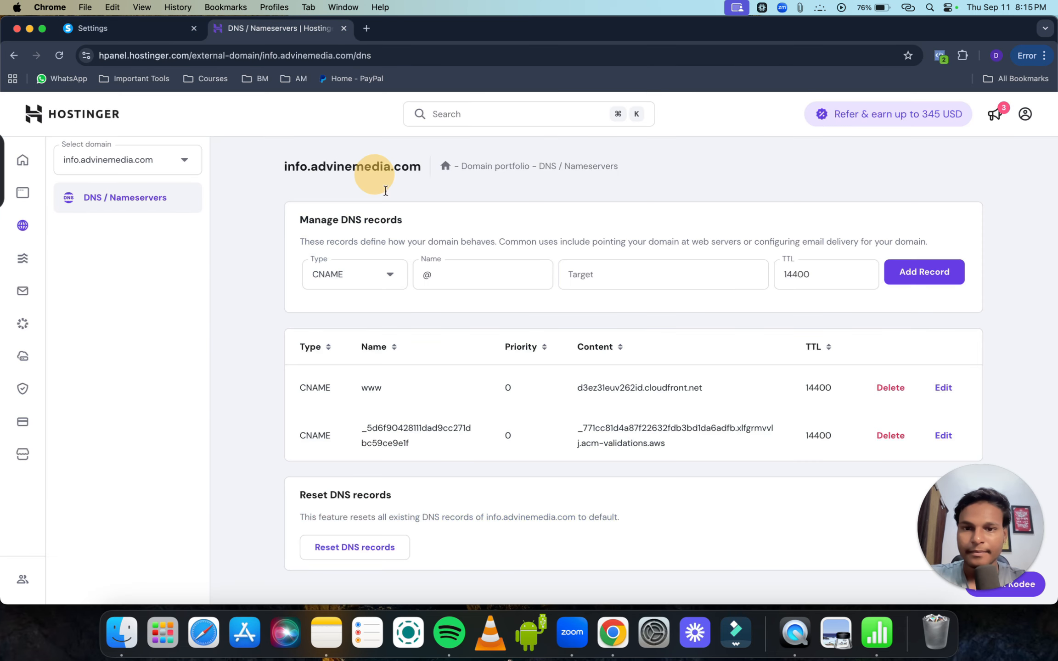
{"action": "double_click", "coordinate": [448, 274]}
{"action": "key", "text": "super+v"}
Copy the target inbound.systeme.io from systeme.io into Hostinger's new CNAME record and add the record.
{"action": "left_click", "coordinate": [128, 29]}
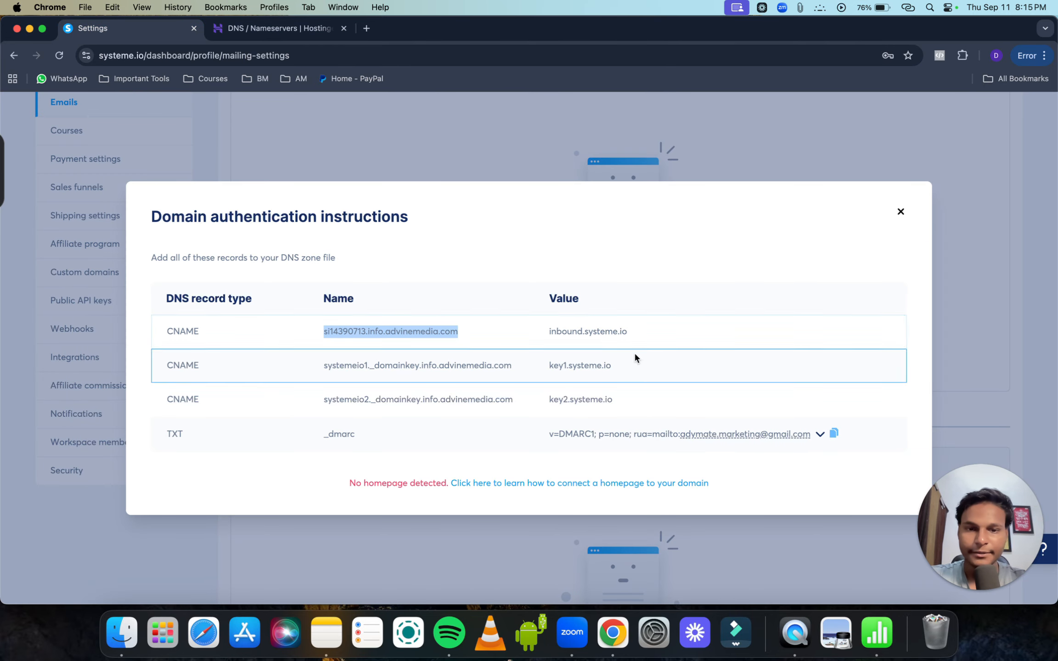
{"action": "double_click", "coordinate": [585, 331]}
{"action": "key", "text": "super+c"}
{"action": "key", "text": "ctrl+Tab"}
{"action": "key", "text": "super+v"}
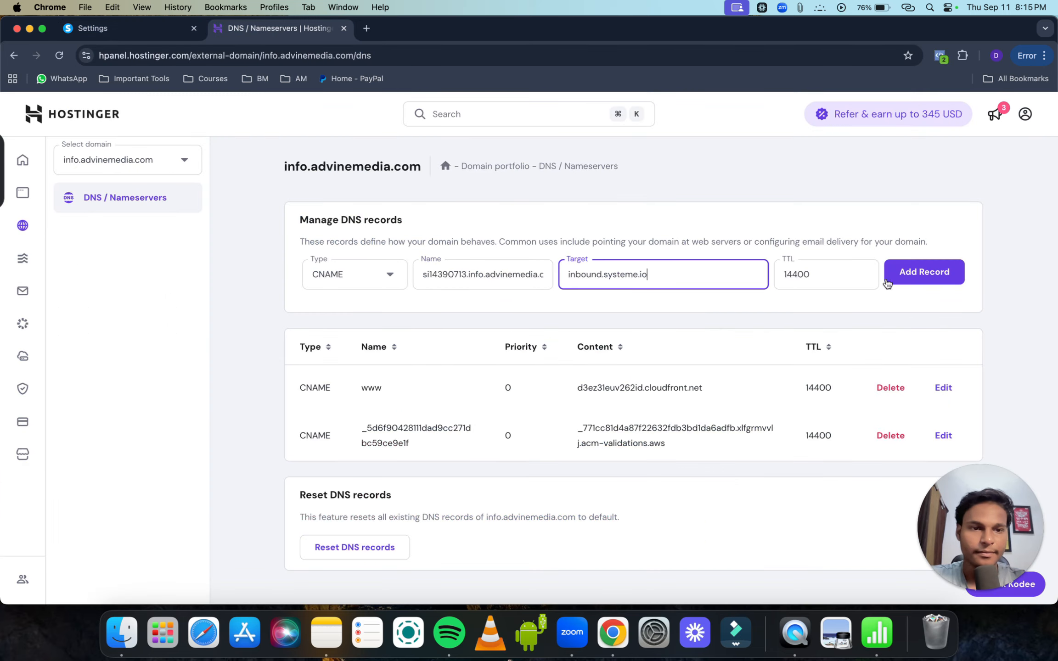
{"action": "left_click", "coordinate": [914, 275]}
Start another CNAME record in Hostinger with the name systemeio1._domainkey.info.advinemedia.com from systeme.io's second authentication entry.
{"action": "key", "text": "ctrl+Tab"}
{"action": "double_click", "coordinate": [183, 364]}
{"action": "key", "text": "ctrl+Tab"}
{"action": "left_click", "coordinate": [353, 274]}
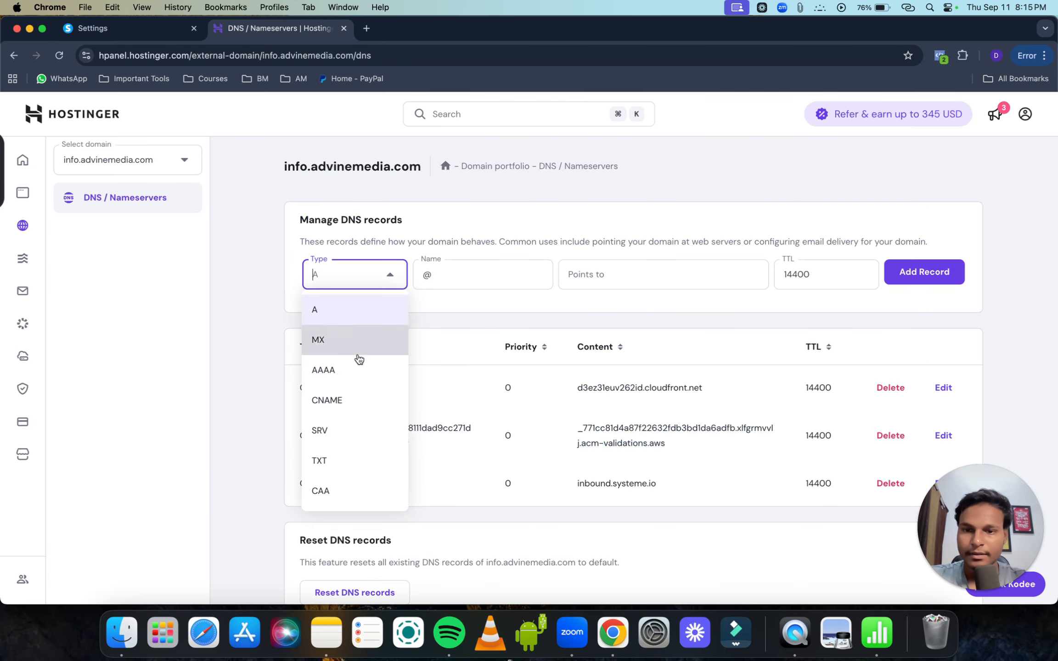
{"action": "left_click", "coordinate": [327, 400]}
{"action": "left_click", "coordinate": [459, 275]}
{"action": "type", "text": "cname"}
{"action": "key", "text": "ctrl+Tab"}
{"action": "key", "text": "ctrl+Tab"}
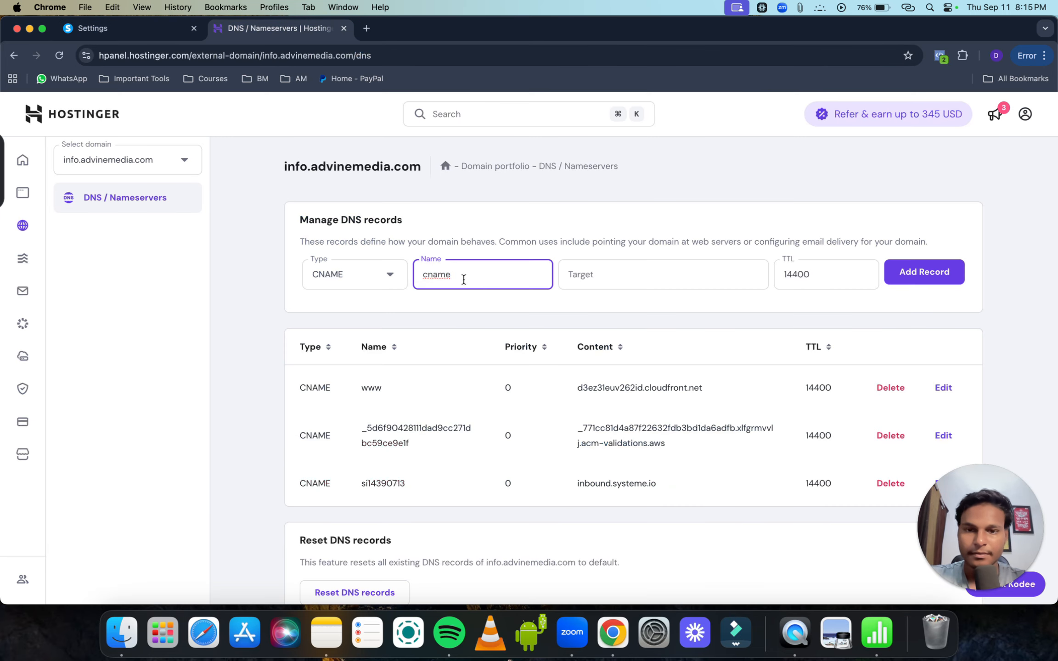
{"action": "key", "text": "super+a"}
{"action": "key", "text": "super+v"}
Copy the target key1.systeme.io from systeme.io into Hostinger's systemeio1._domainkey record and add the record.
{"action": "key", "text": "ctrl+Tab"}
{"action": "double_click", "coordinate": [578, 366]}
{"action": "key", "text": "super+c"}
{"action": "key", "text": "ctrl+Tab"}
{"action": "key", "text": "Tab"}
{"action": "key", "text": "super+v"}
{"action": "key", "text": "Return"}
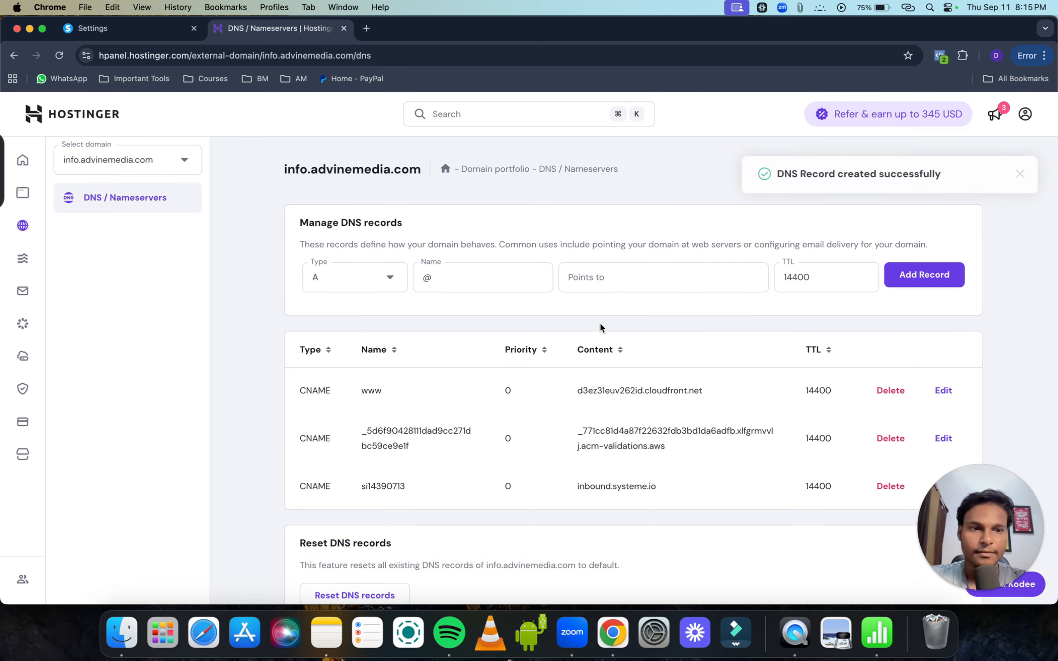
Copy systemeio2._domainkey.info.advinemedia.com from systeme.io's third authentication entry and use it as the name of a new CNAME record in Hostinger.
{"action": "key", "text": "ctrl+Tab"}
{"action": "double_click", "coordinate": [416, 399]}
{"action": "key", "text": "super+c"}
{"action": "key", "text": "ctrl+Tab"}
{"action": "left_click", "coordinate": [353, 274]}
{"action": "left_click", "coordinate": [323, 397]}
{"action": "left_click", "coordinate": [459, 275]}
{"action": "key", "text": "super+v"}
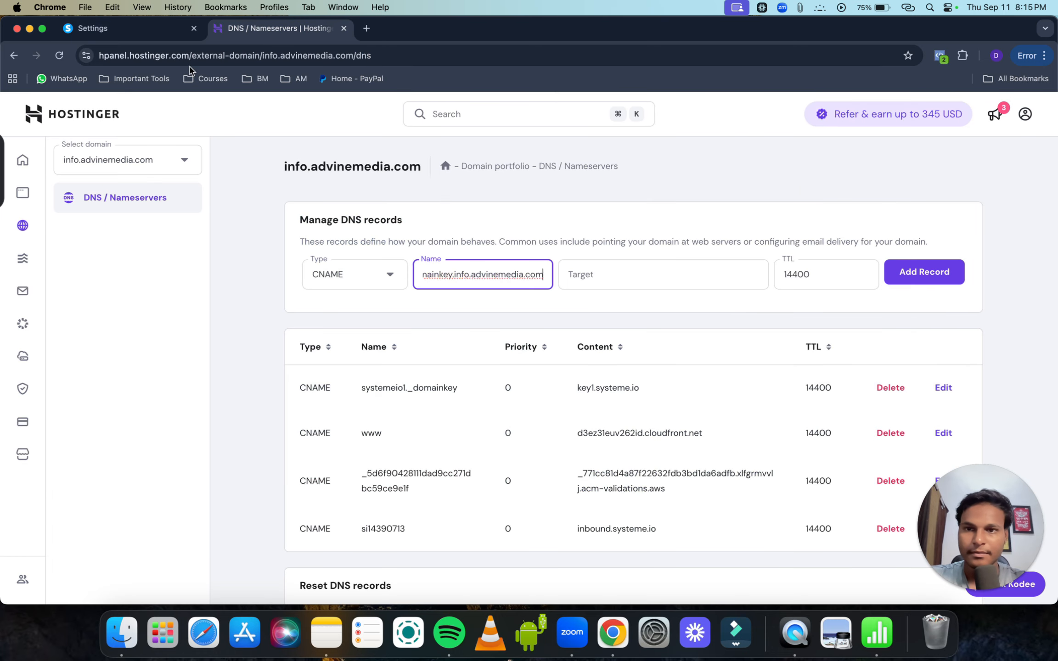
Copy the target key2.systeme.io from systeme.io into Hostinger's systemeio2._domainkey record and add the record.
{"action": "key", "text": "ctrl+Tab"}
{"action": "double_click", "coordinate": [579, 399]}
{"action": "key", "text": "super+c"}
{"action": "key", "text": "ctrl+Tab"}
{"action": "key", "text": "Tab"}
{"action": "key", "text": "super+v"}
{"action": "key", "text": "Return"}
Start a TXT record in Hostinger with the name _dmarc copied from systeme.io's last authentication entry.
{"action": "key", "text": "ctrl+Tab"}
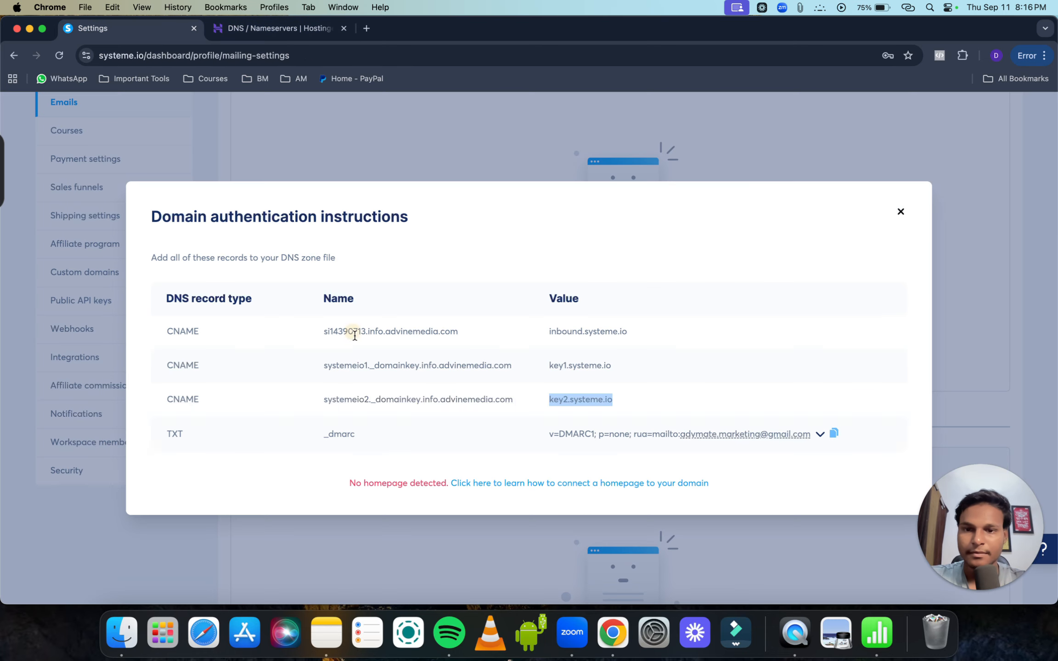
{"action": "left_click", "coordinate": [178, 433]}
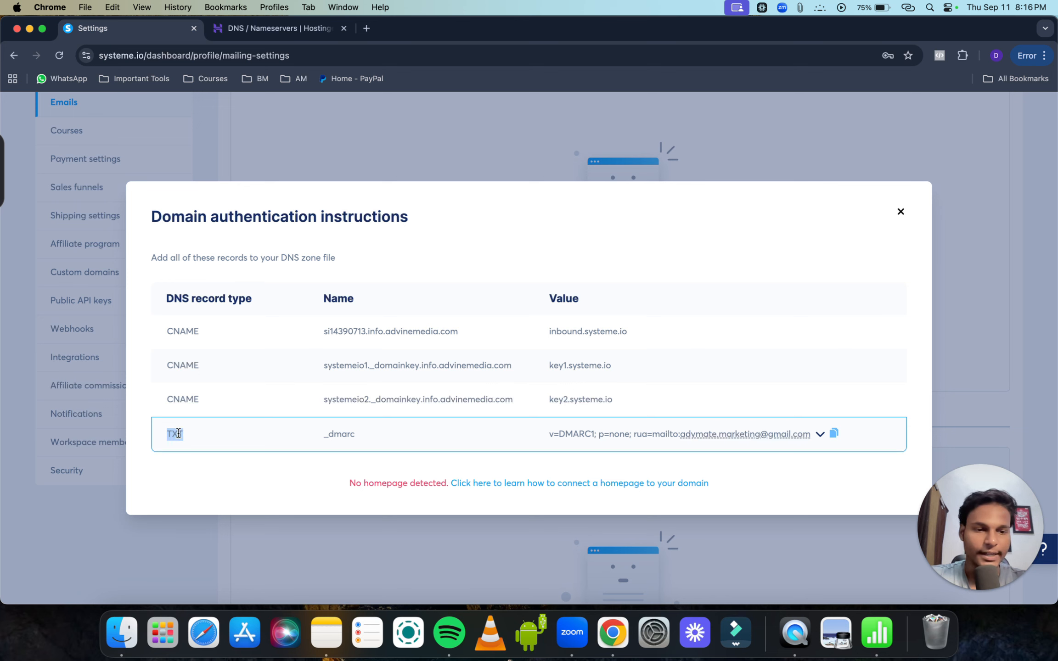
{"action": "double_click", "coordinate": [342, 434]}
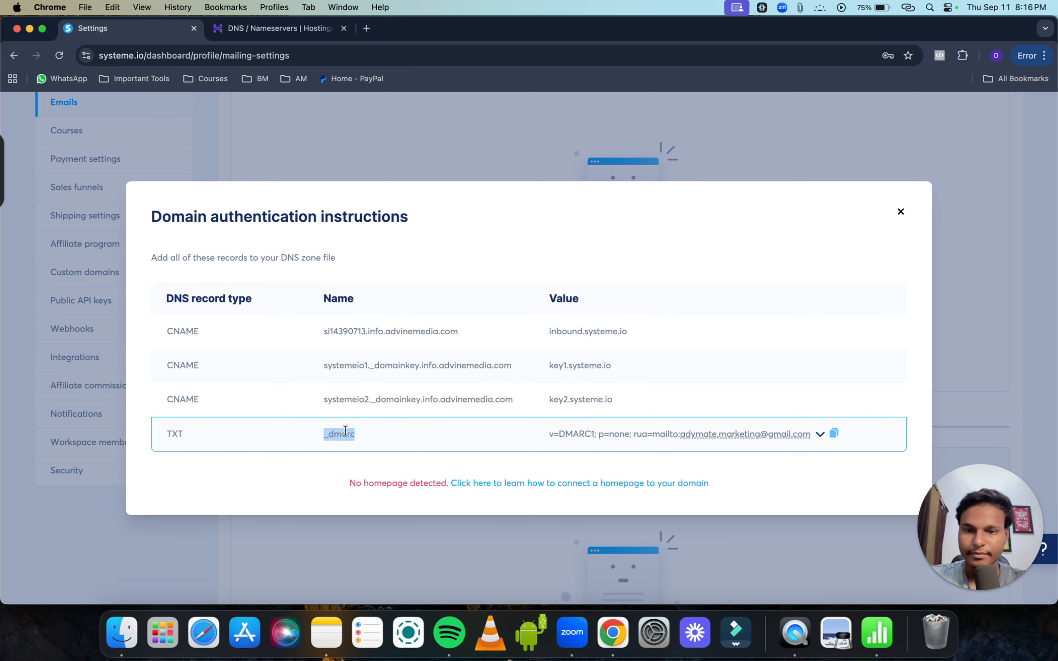
{"action": "key", "text": "super+c"}
{"action": "key", "text": "ctrl+Tab"}
{"action": "left_click", "coordinate": [355, 278]}
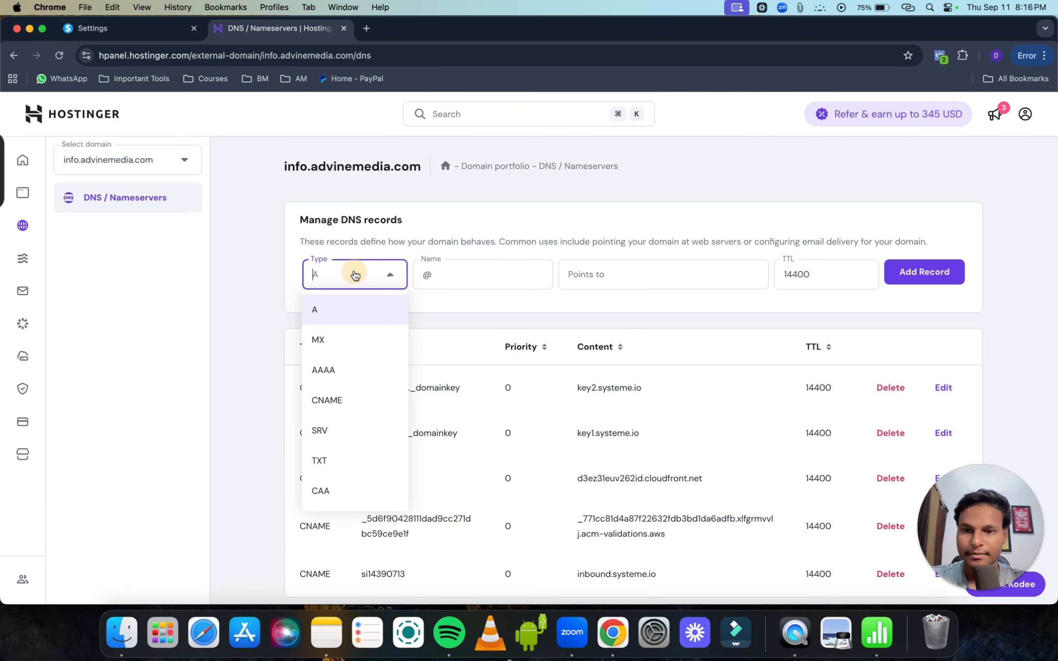
{"action": "left_click", "coordinate": [336, 458]}
{"action": "left_click", "coordinate": [459, 276]}
{"action": "key", "text": "super+v"}
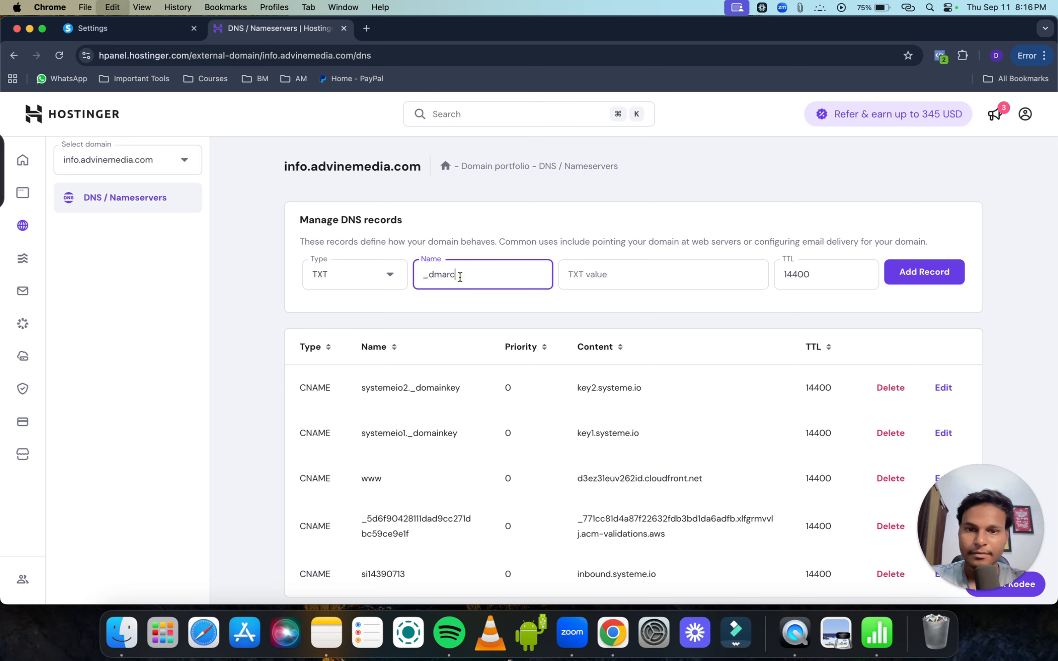
Copy the full DMARC value, with its policy p=none and reporting e-mail, from systeme.io into the TXT value of Hostinger's _dmarc record.
{"action": "left_click", "coordinate": [131, 28]}
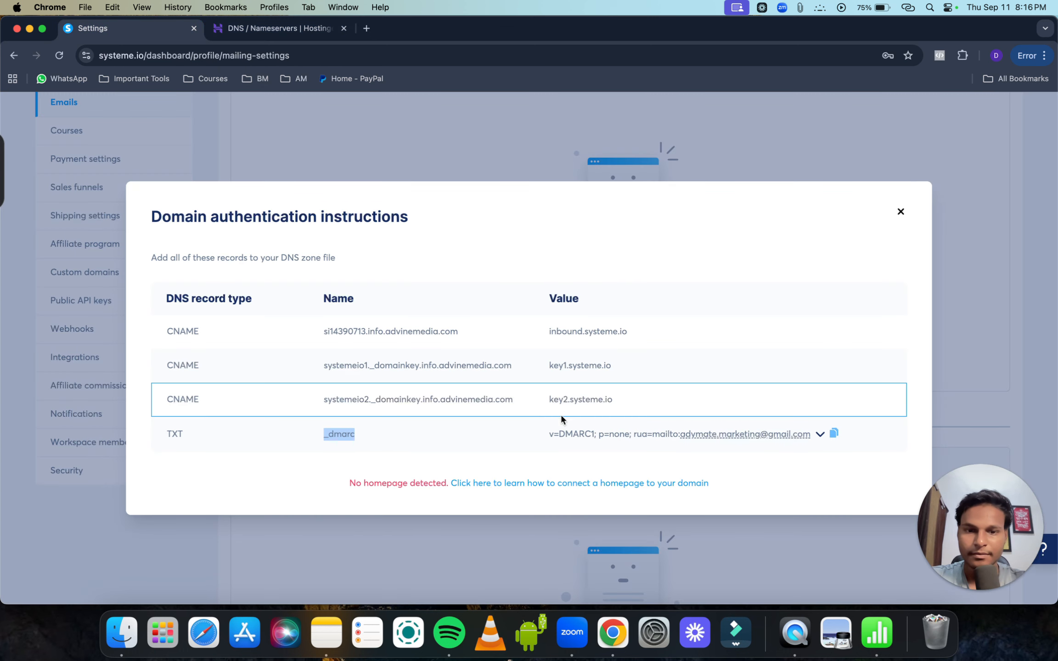
{"action": "left_click", "coordinate": [834, 434]}
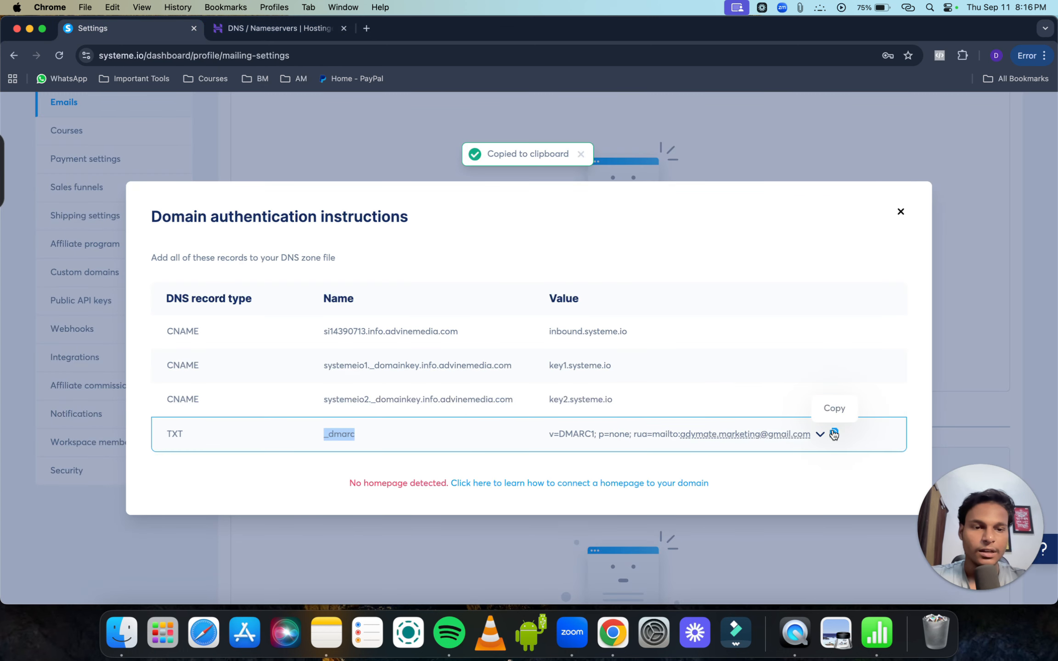
{"action": "left_click", "coordinate": [289, 26]}
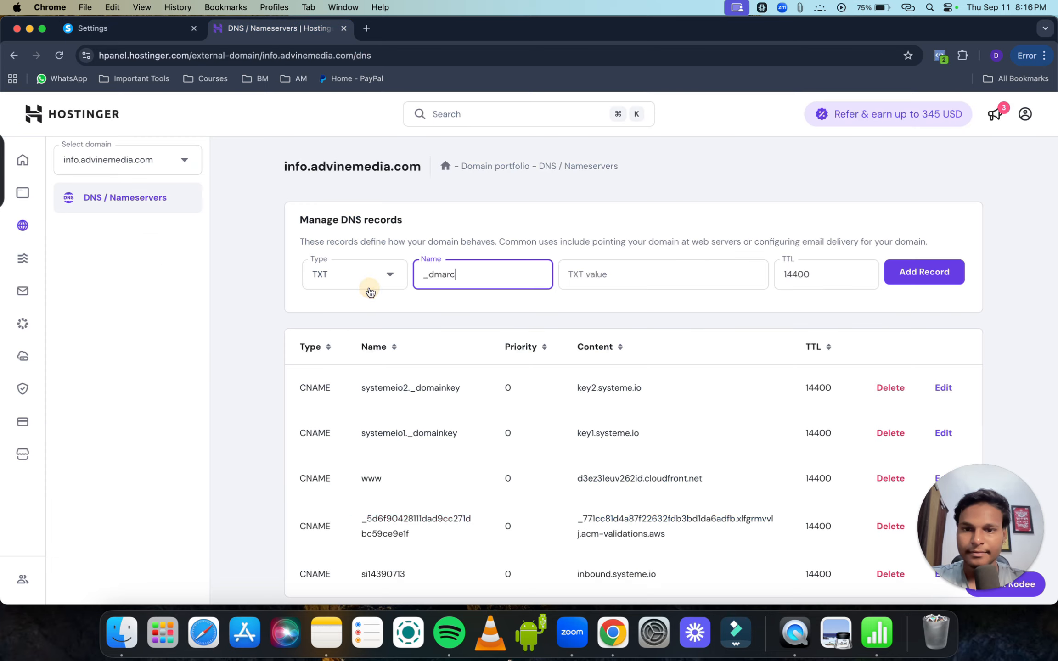
{"action": "left_click", "coordinate": [615, 280]}
{"action": "key", "text": "super+v"}
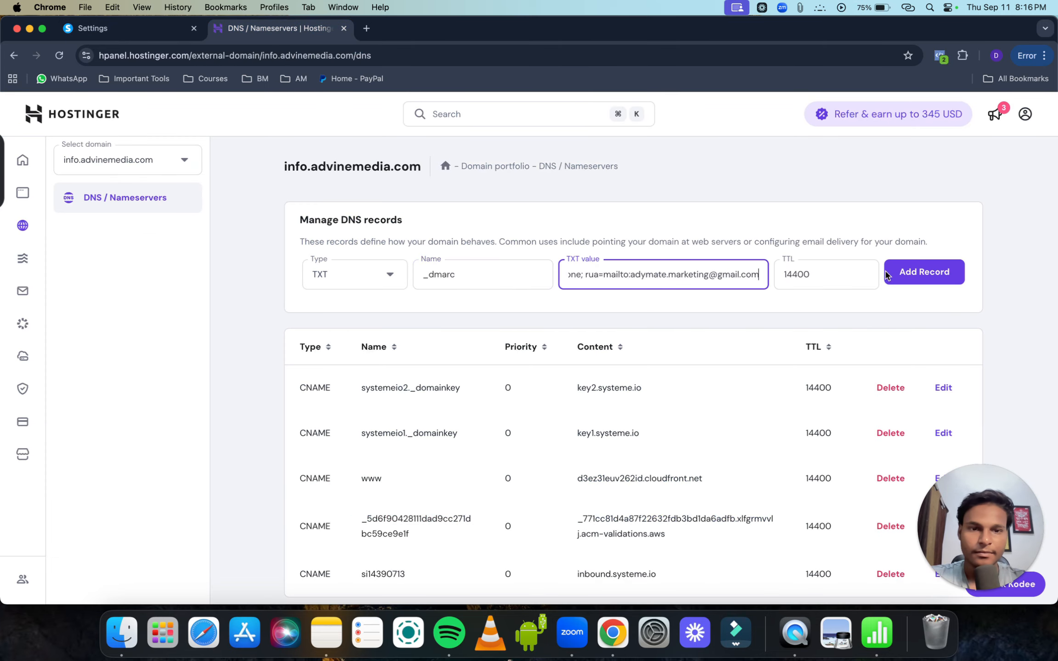
Add the filled-in _dmarc TXT record to Hostinger's DNS records for info.advinemedia.com and review the record list.
{"action": "left_click", "coordinate": [927, 272]}
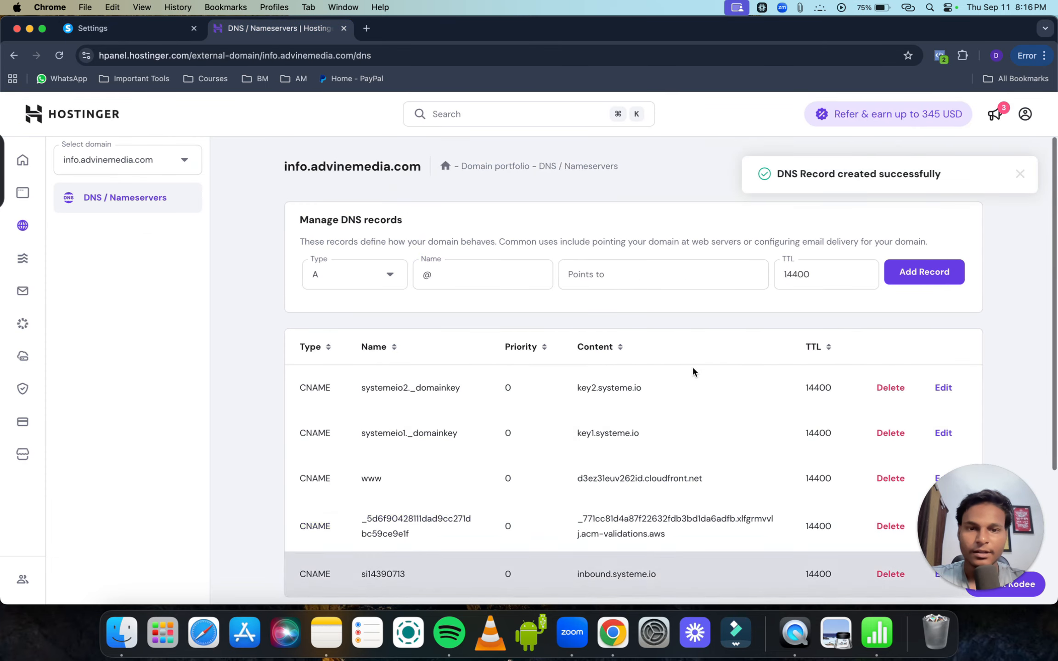
{"action": "scroll", "coordinate": [676, 509], "scroll_direction": "down", "scroll_amount": 4}
{"action": "scroll", "coordinate": [588, 482], "scroll_direction": "up", "scroll_amount": 4}
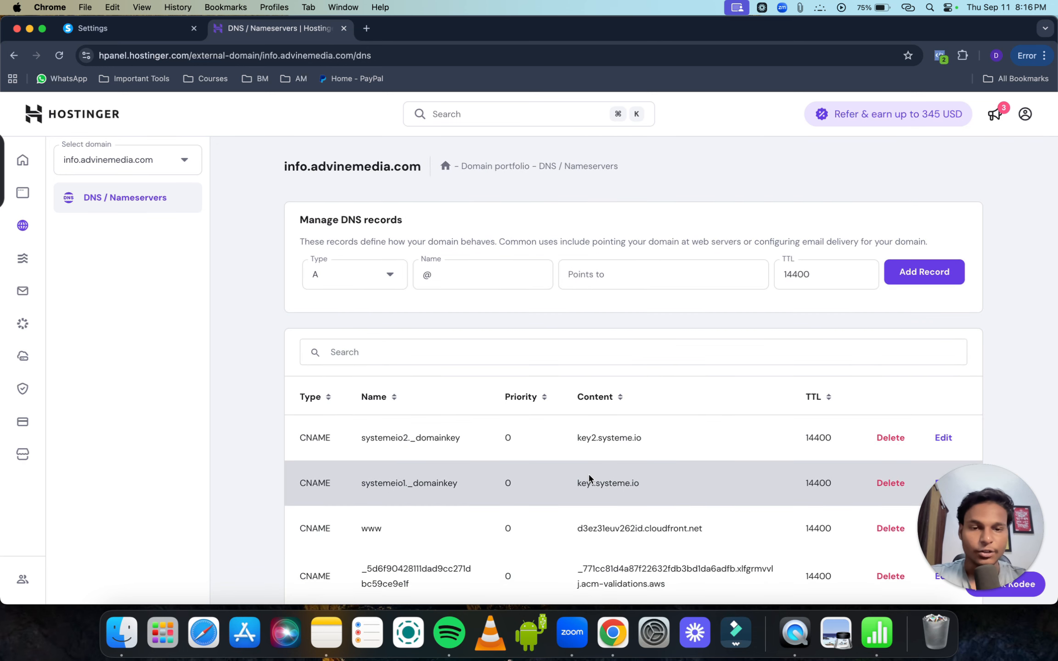
Return to systeme.io, close the domain authentication instructions and check the authentication status of info.advinemedia.com.
{"action": "left_click", "coordinate": [137, 28]}
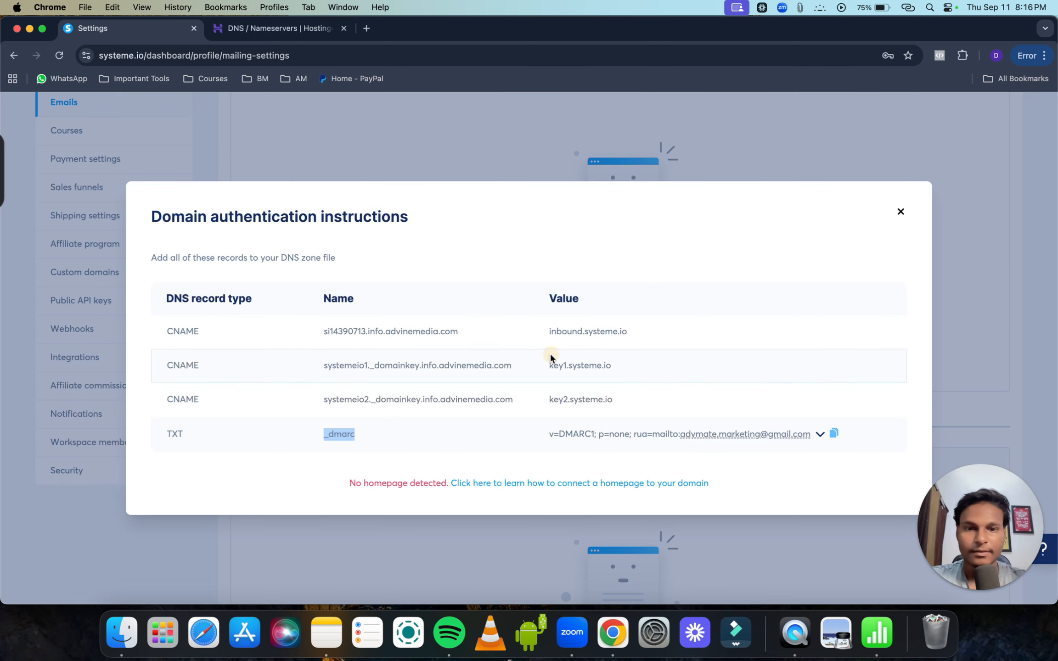
{"action": "left_click", "coordinate": [900, 213]}
{"action": "scroll", "coordinate": [255, 243], "scroll_direction": "up", "scroll_amount": 5}
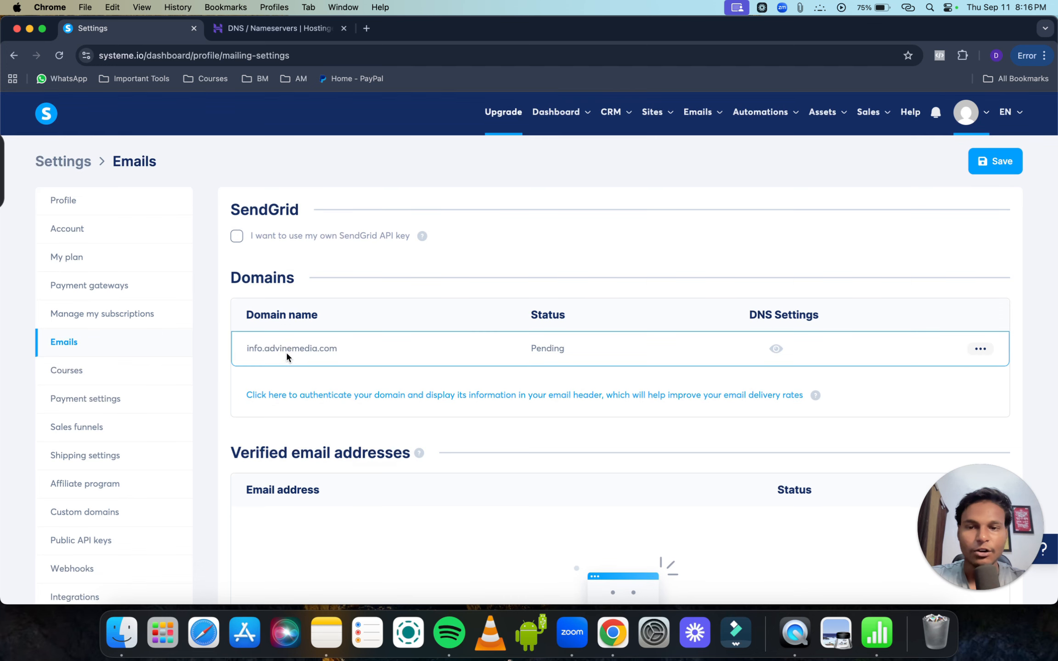
{"action": "left_click", "coordinate": [287, 354]}
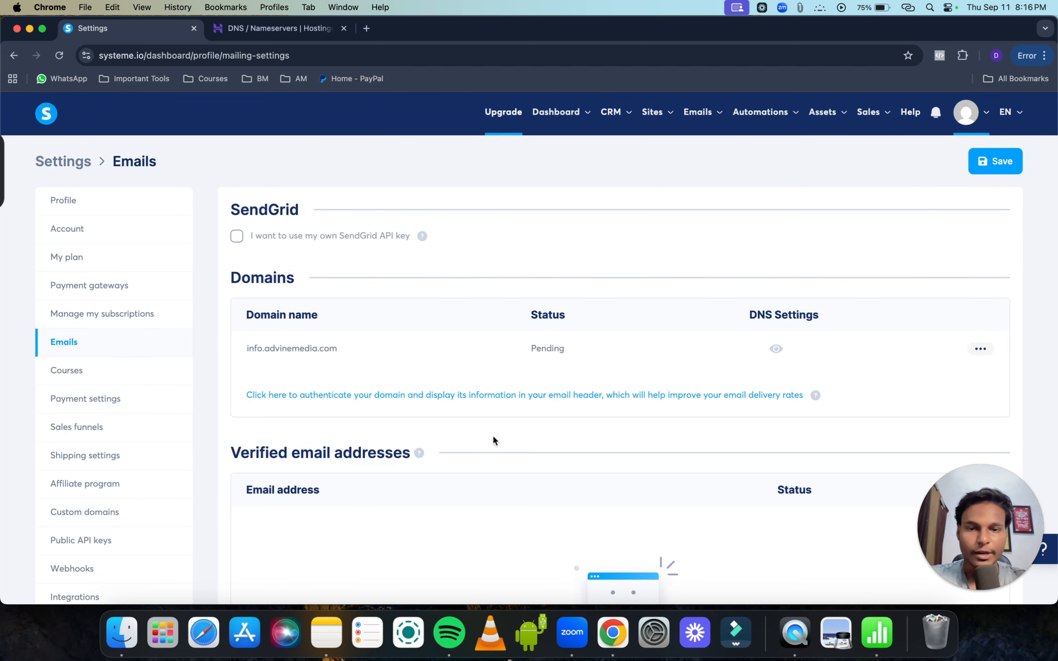
{"action": "scroll", "coordinate": [493, 434], "scroll_direction": "down", "scroll_amount": 3}
{"action": "double_click", "coordinate": [549, 187]}
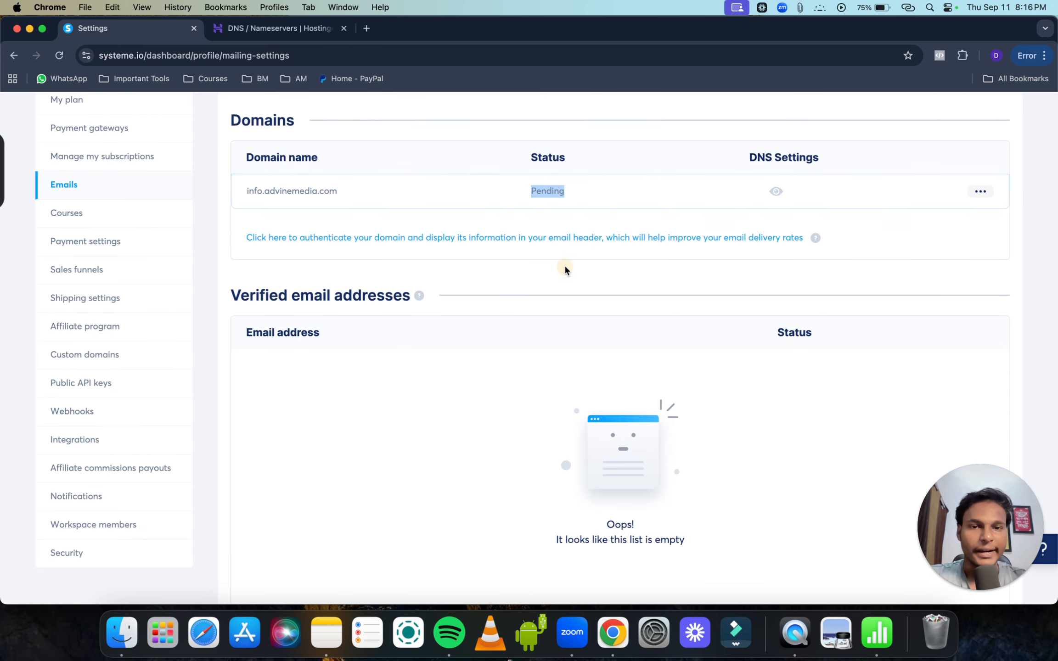
{"action": "left_click", "coordinate": [566, 267]}
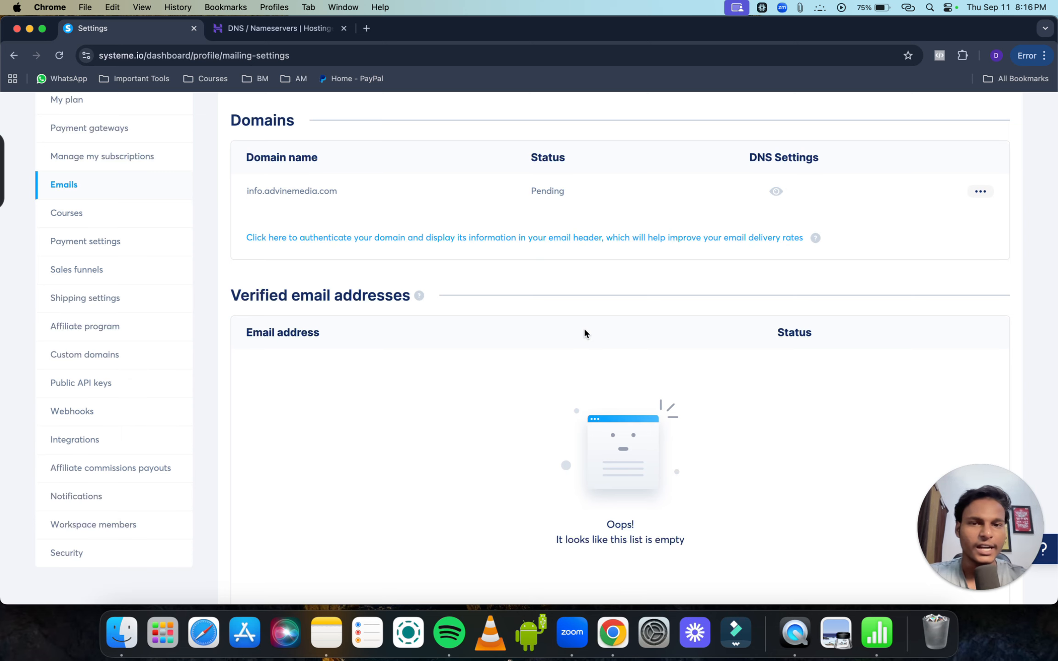
{"action": "scroll", "coordinate": [558, 415], "scroll_direction": "down", "scroll_amount": 5}
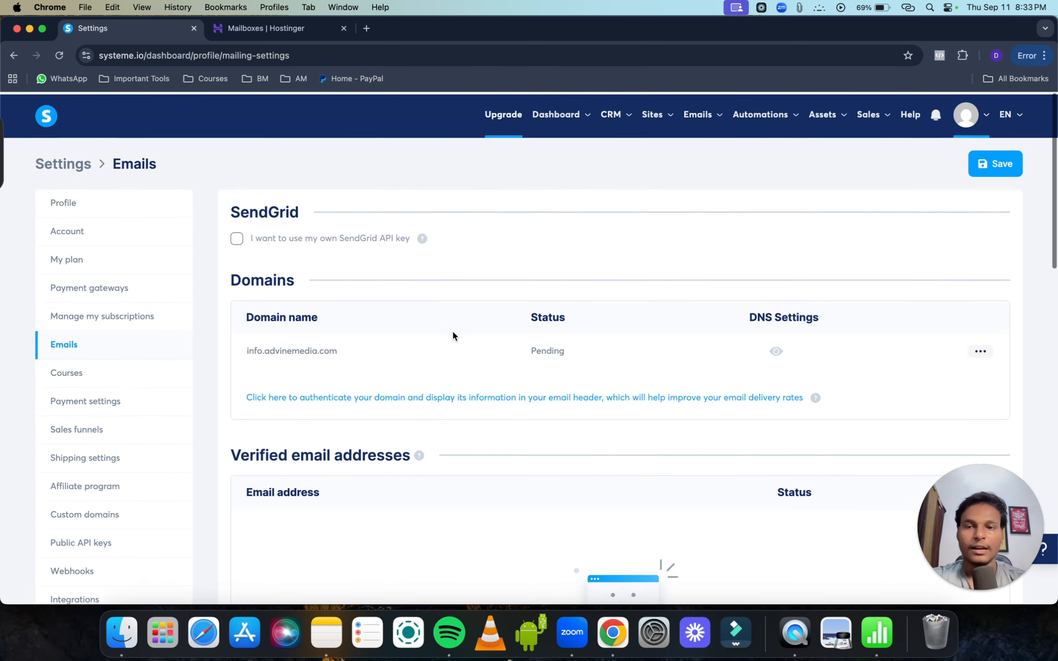
Start confirming a new sender email address under systeme.io's verified email addresses.
{"action": "scroll", "coordinate": [453, 332], "scroll_direction": "down", "scroll_amount": 7}
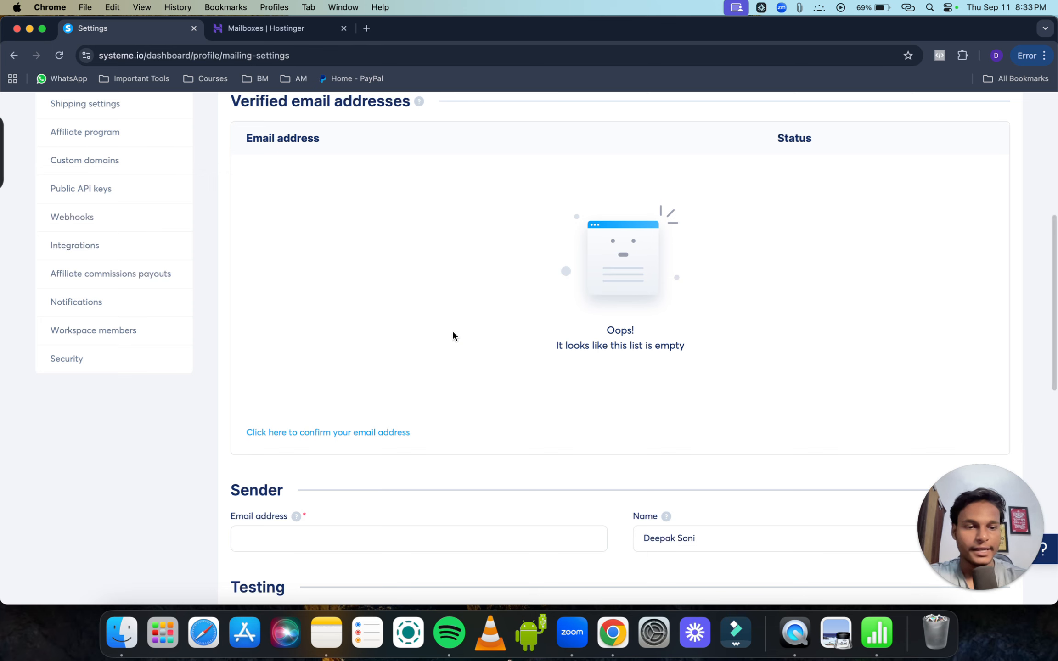
{"action": "scroll", "coordinate": [453, 333], "scroll_direction": "up", "scroll_amount": 4}
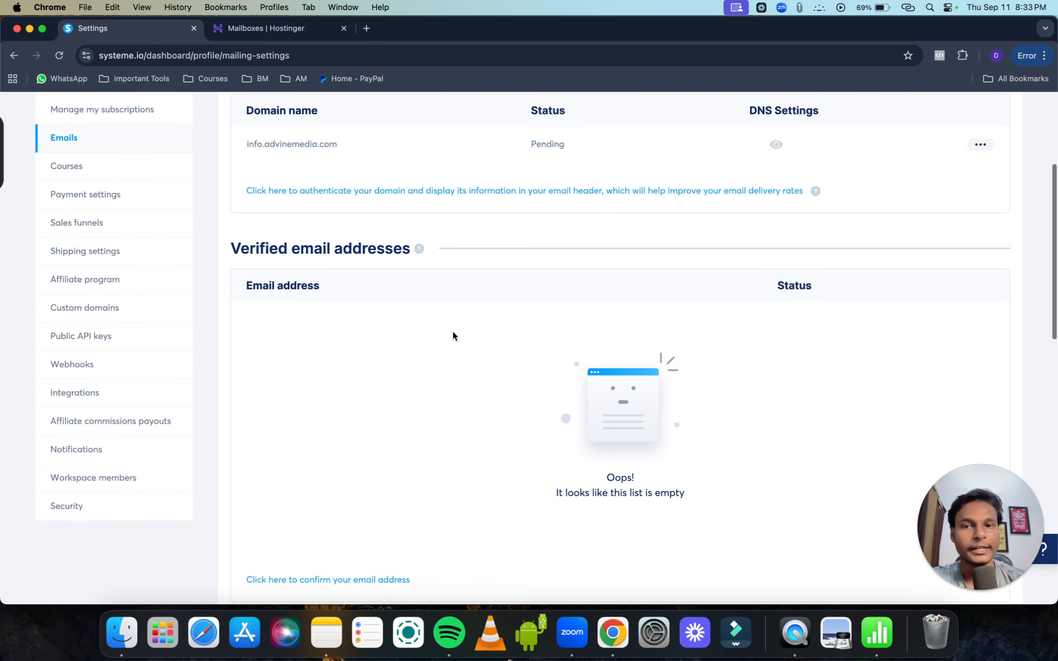
{"action": "left_click", "coordinate": [278, 188]}
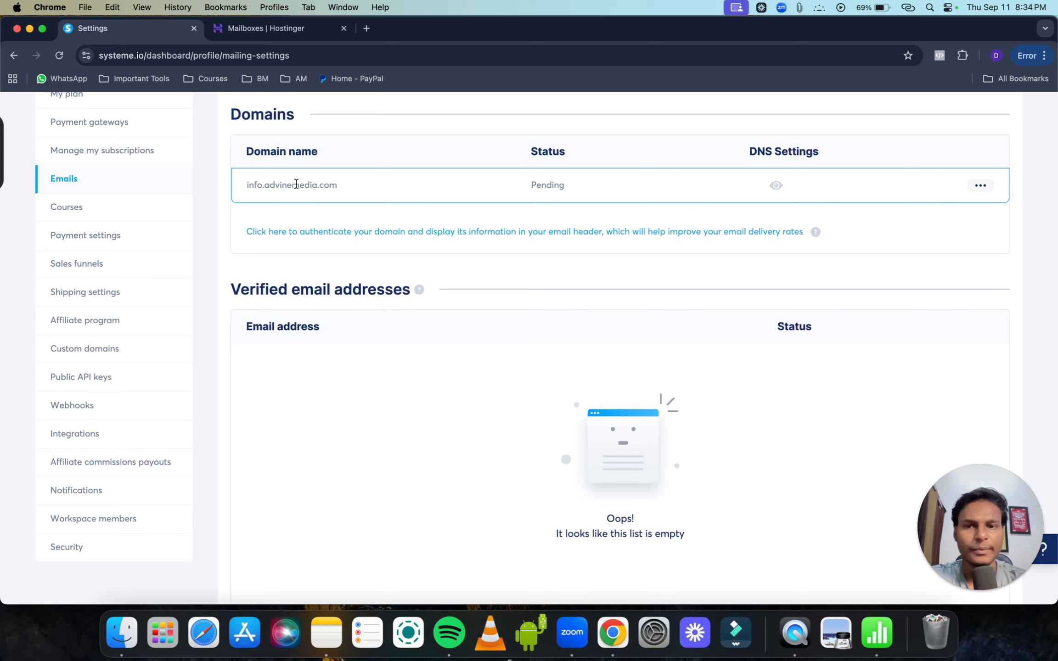
{"action": "left_click", "coordinate": [296, 184]}
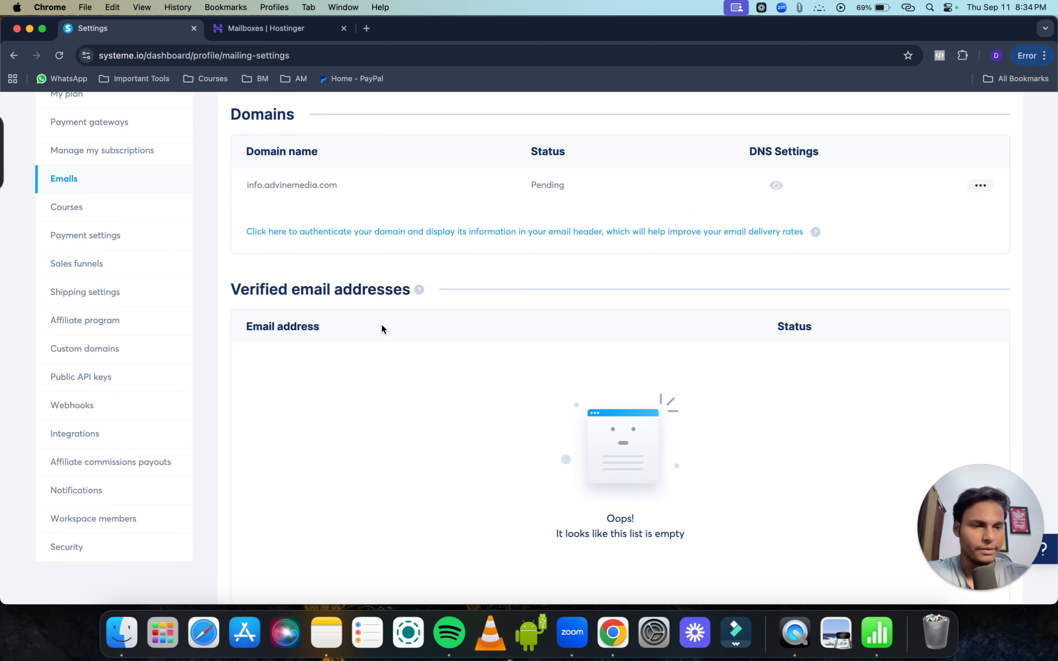
{"action": "scroll", "coordinate": [324, 448], "scroll_direction": "down", "scroll_amount": 4}
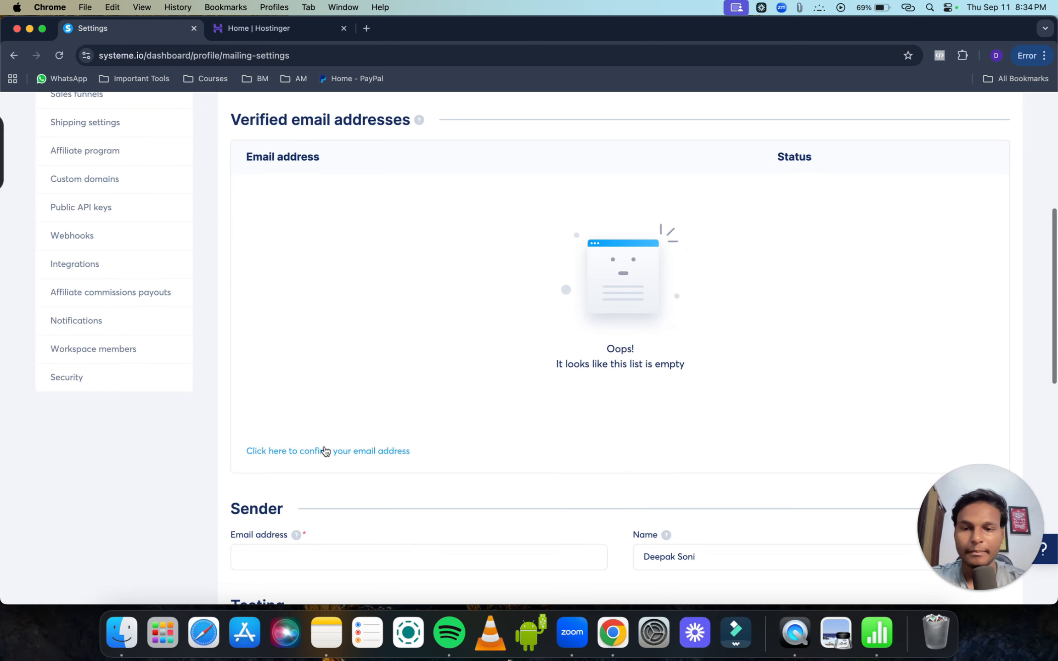
{"action": "left_click", "coordinate": [324, 451]}
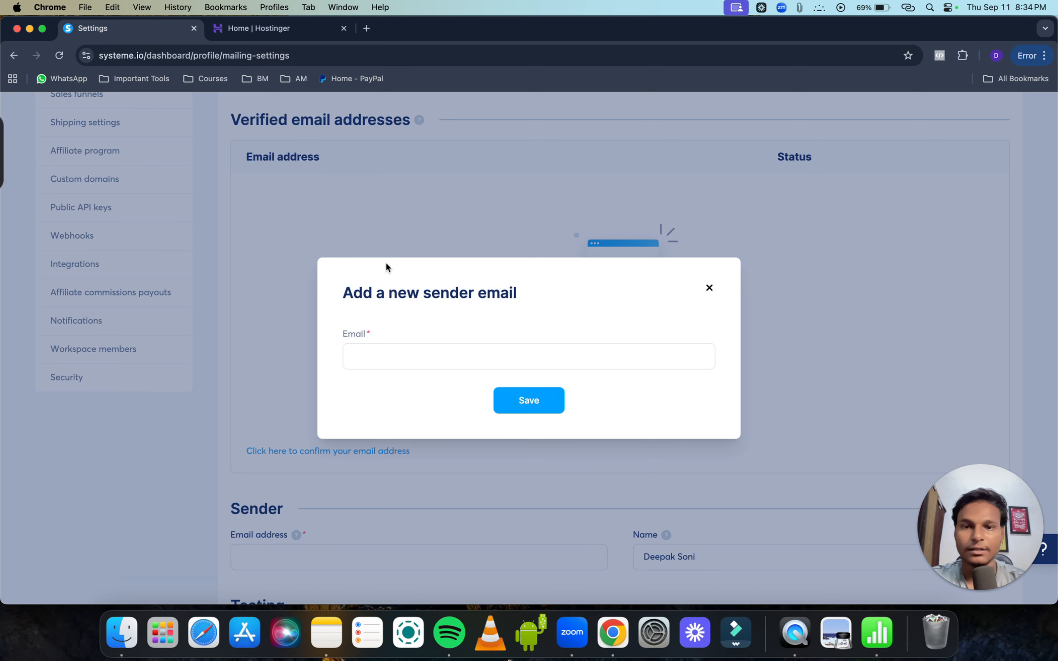
Switch to Hostinger and open the list of its email plans.
{"action": "left_click", "coordinate": [273, 29]}
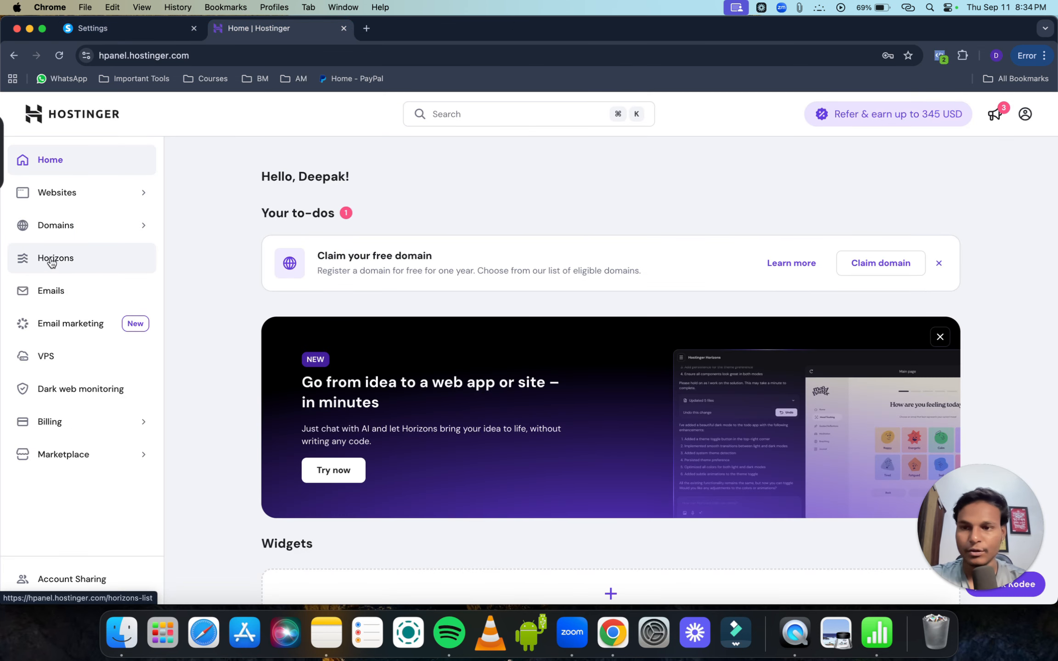
{"action": "left_click", "coordinate": [63, 292]}
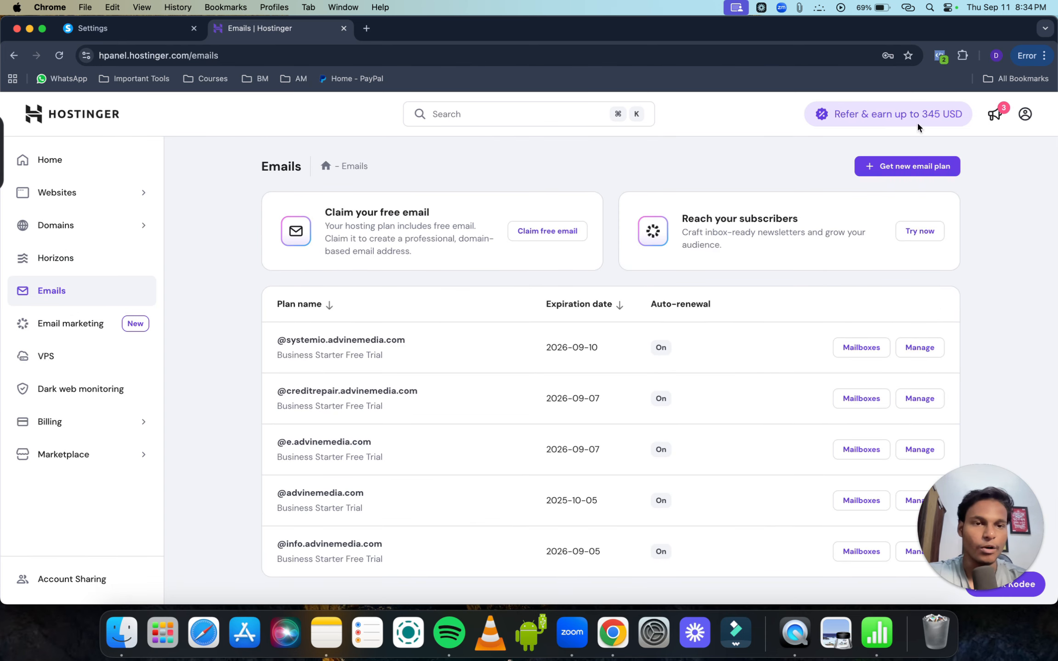
{"action": "left_click", "coordinate": [903, 171]}
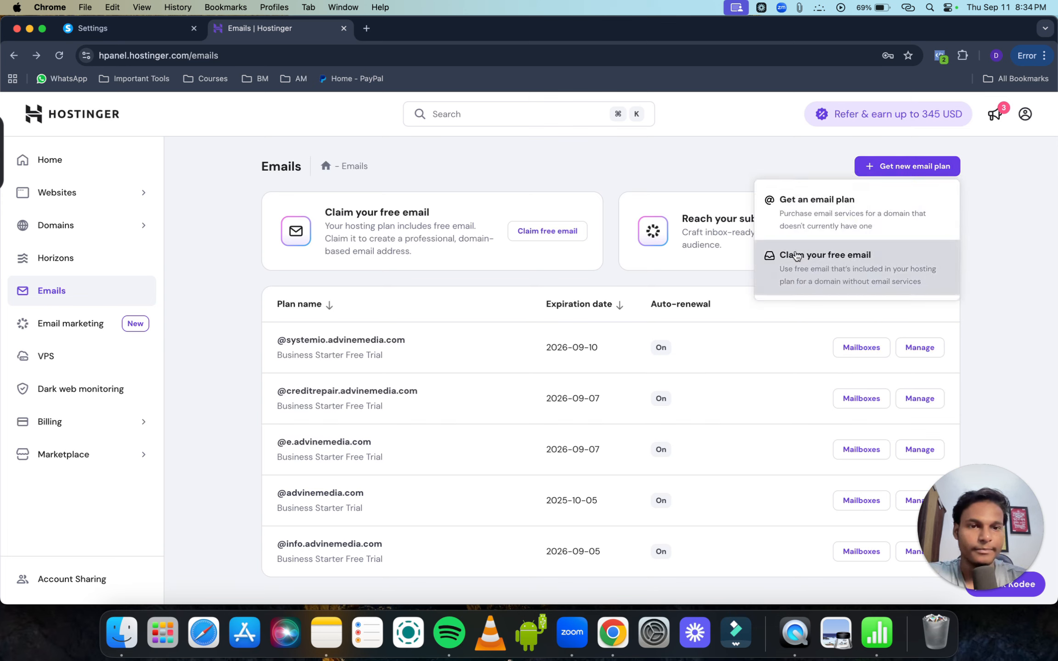
{"action": "left_click", "coordinate": [730, 171]}
{"action": "left_click", "coordinate": [886, 172]}
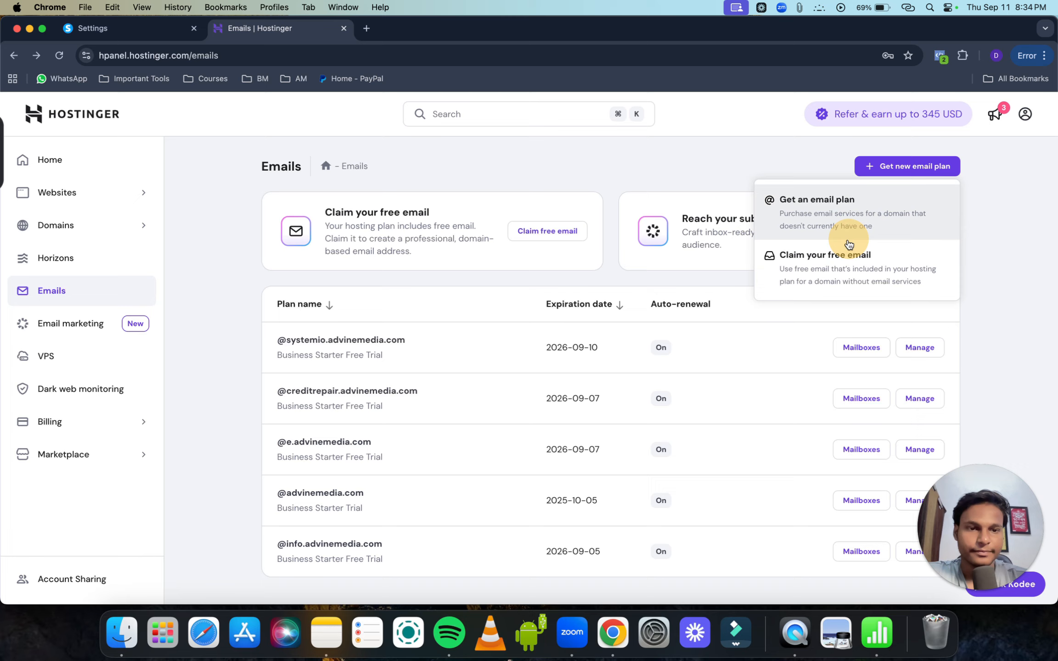
{"action": "left_click", "coordinate": [835, 277]}
{"action": "left_click", "coordinate": [508, 373]}
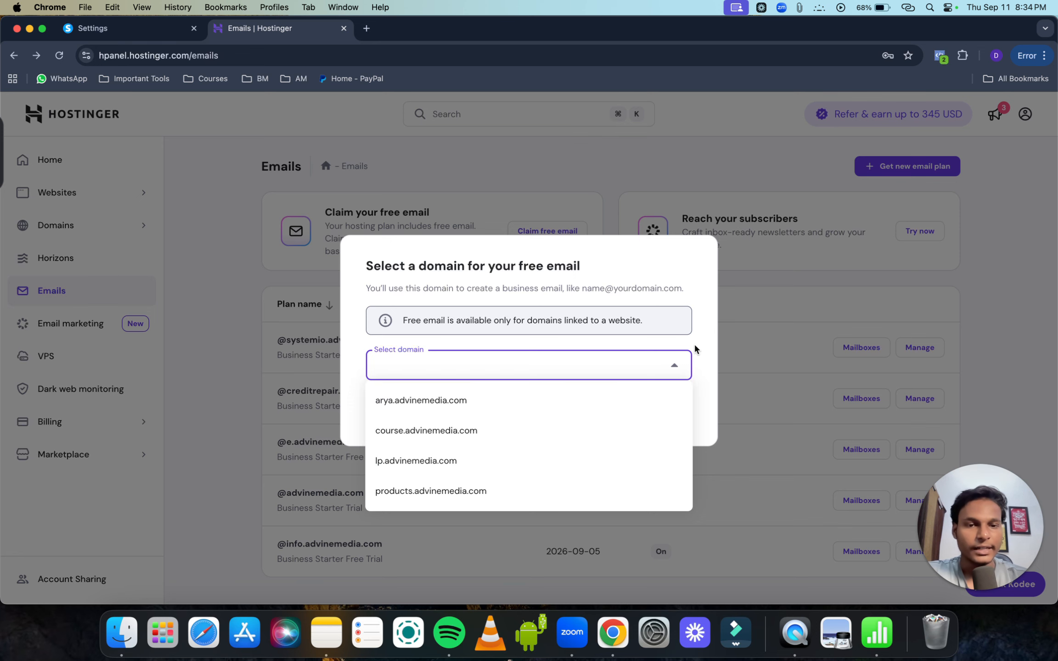
{"action": "left_click", "coordinate": [725, 416]}
{"action": "scroll", "coordinate": [726, 416], "scroll_direction": "down", "scroll_amount": 1}
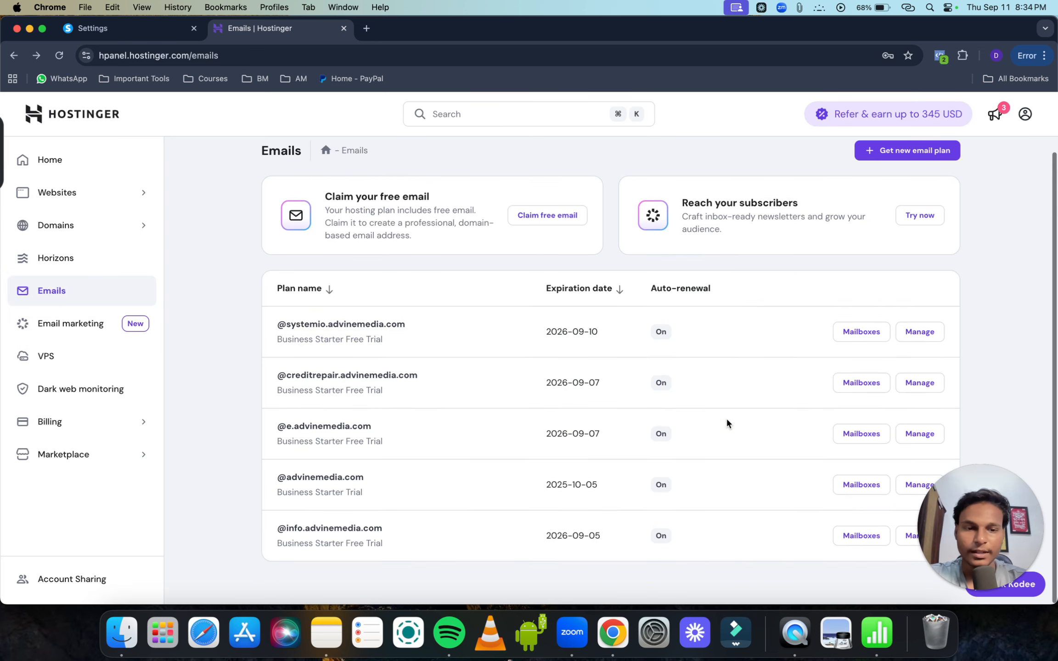
{"action": "left_click", "coordinate": [911, 542]}
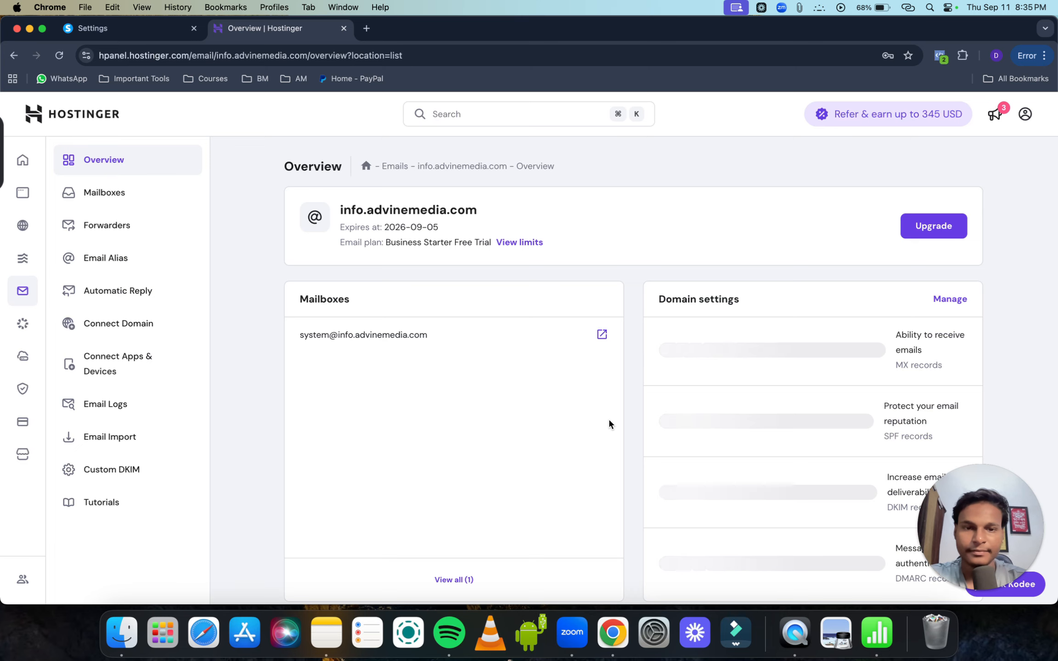
{"action": "scroll", "coordinate": [609, 417], "scroll_direction": "down", "scroll_amount": 2}
{"action": "scroll", "coordinate": [608, 423], "scroll_direction": "up", "scroll_amount": 2}
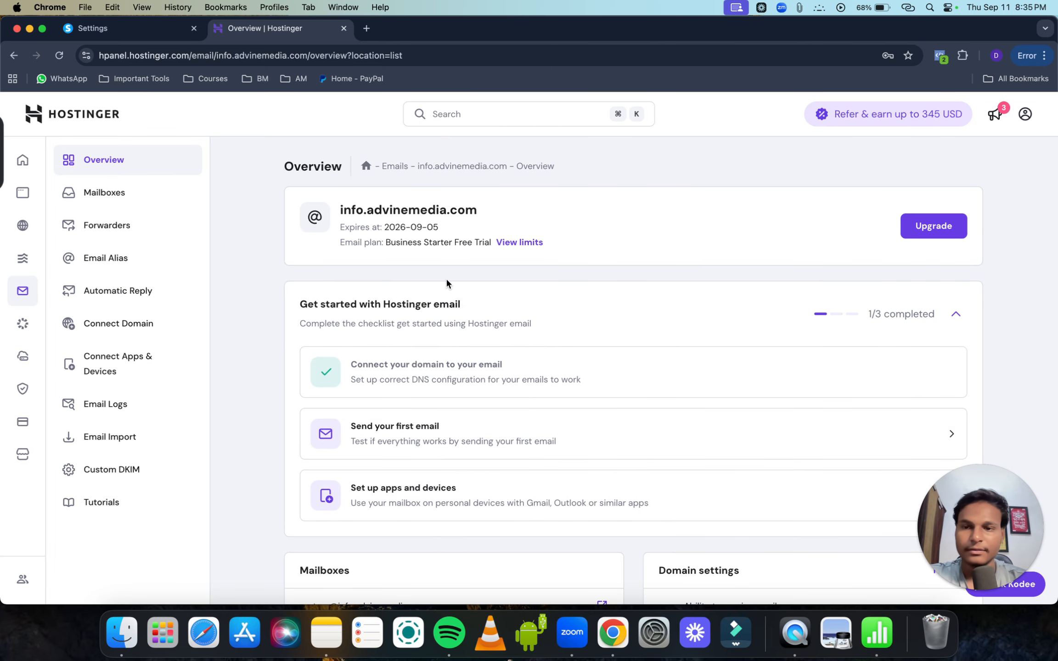
{"action": "left_click", "coordinate": [122, 193]}
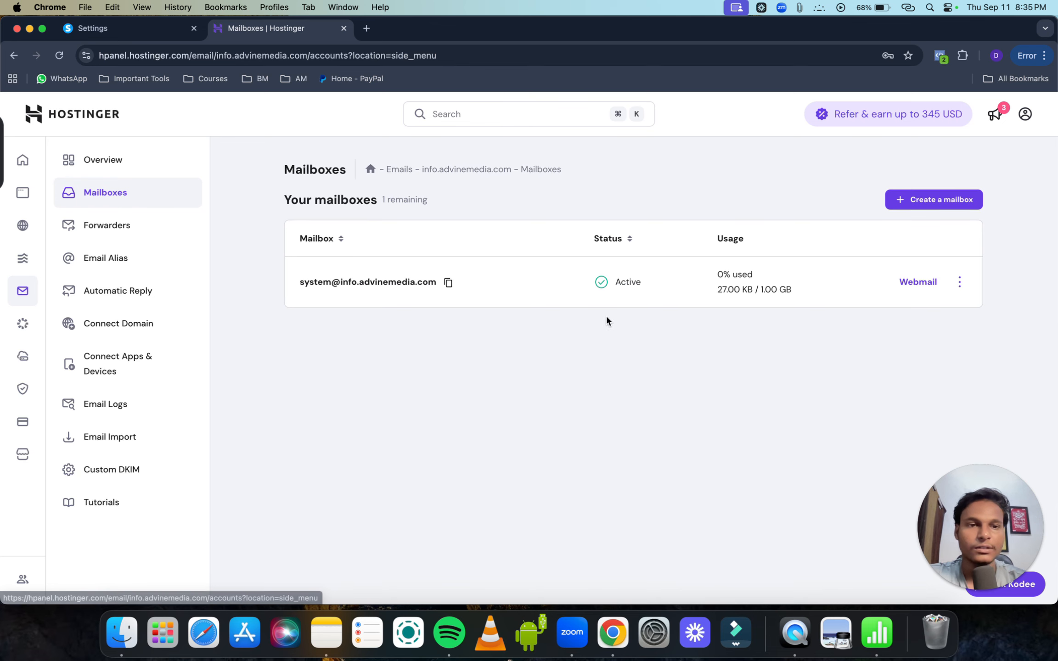
{"action": "left_click", "coordinate": [940, 201]}
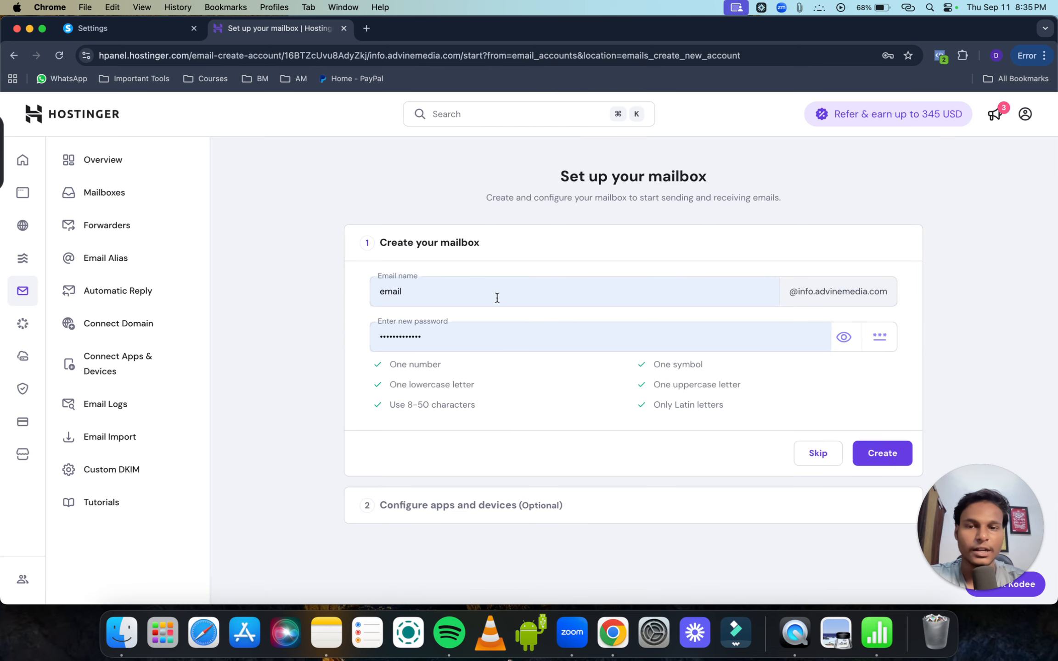
{"action": "left_click", "coordinate": [406, 298]}
{"action": "double_click", "coordinate": [407, 298]}
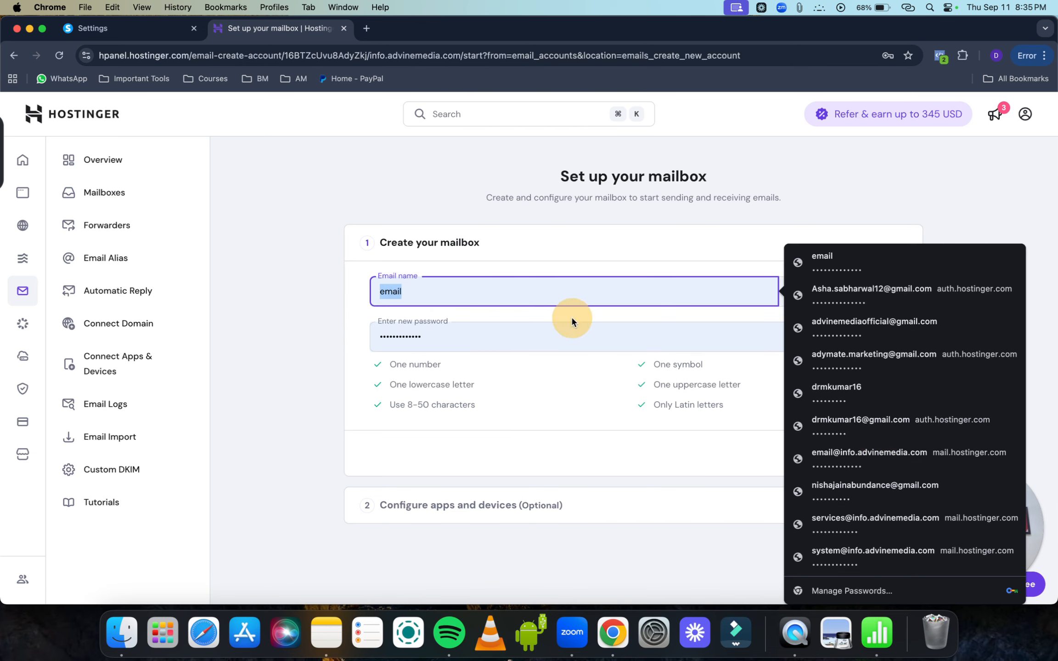
{"action": "left_click", "coordinate": [616, 237]}
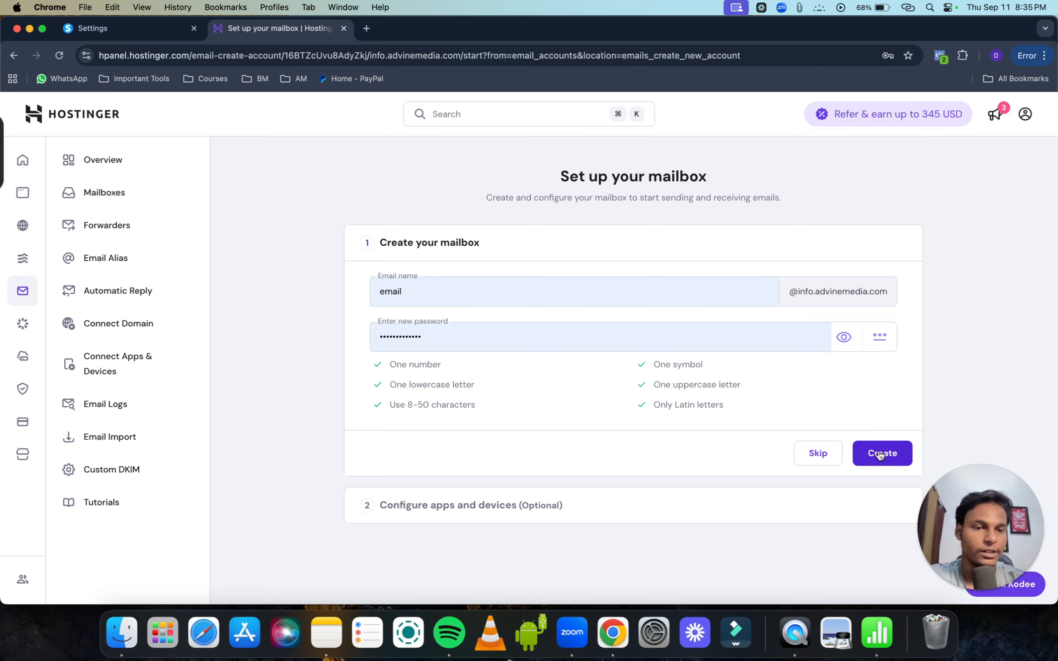
{"action": "left_click", "coordinate": [106, 192]}
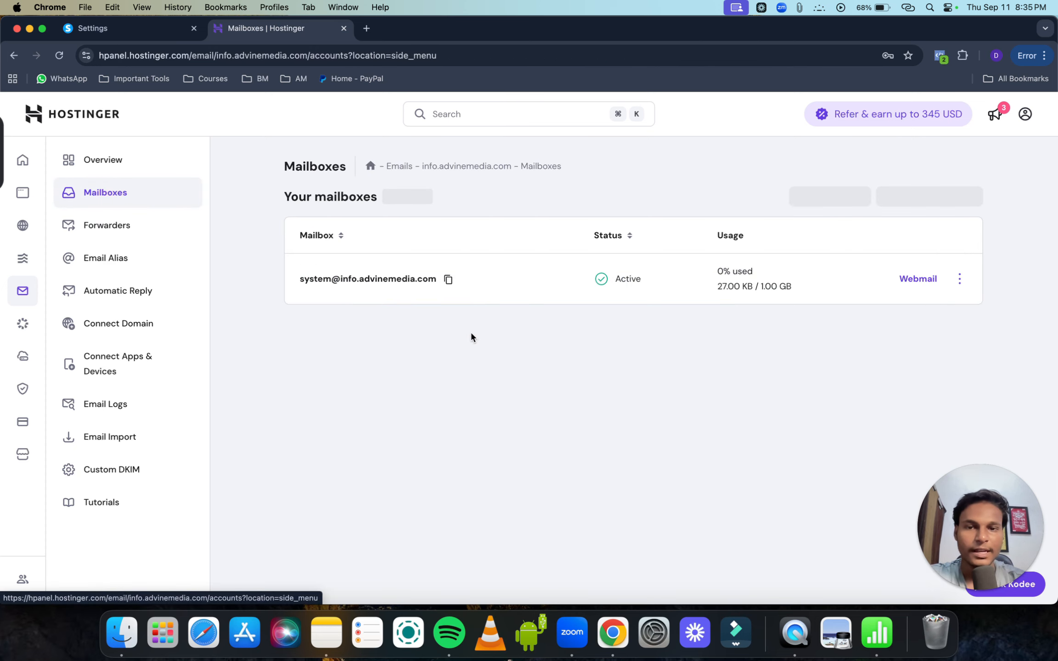
Open the webmail of the existing info.advinemedia.com mailbox and copy its email address.
{"action": "left_click", "coordinate": [926, 278]}
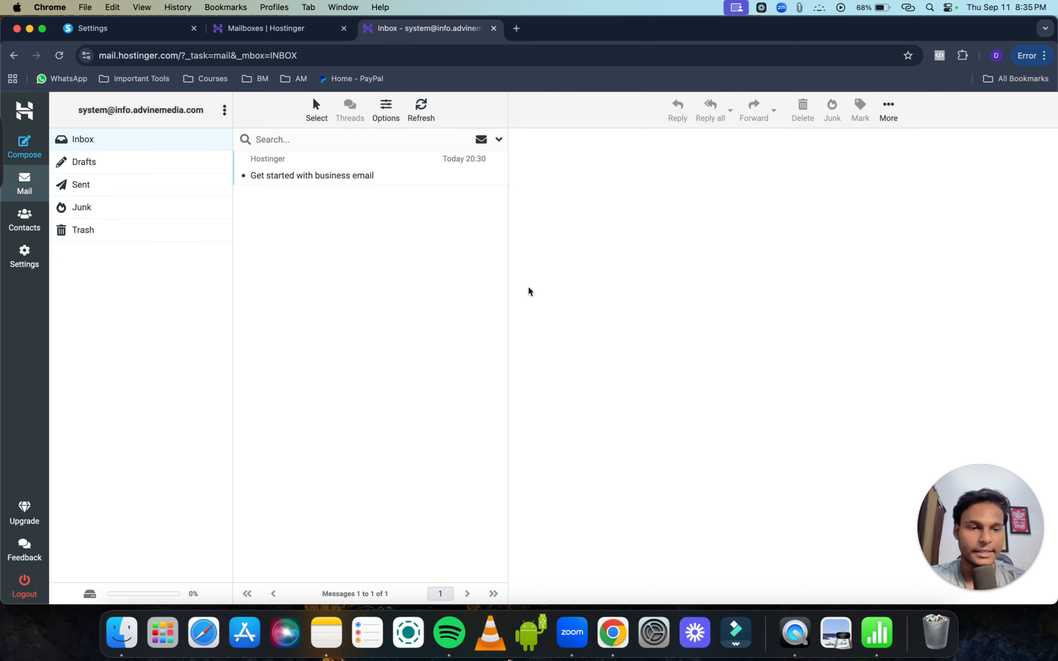
{"action": "triple_click", "coordinate": [150, 110]}
{"action": "key", "text": "super+c"}
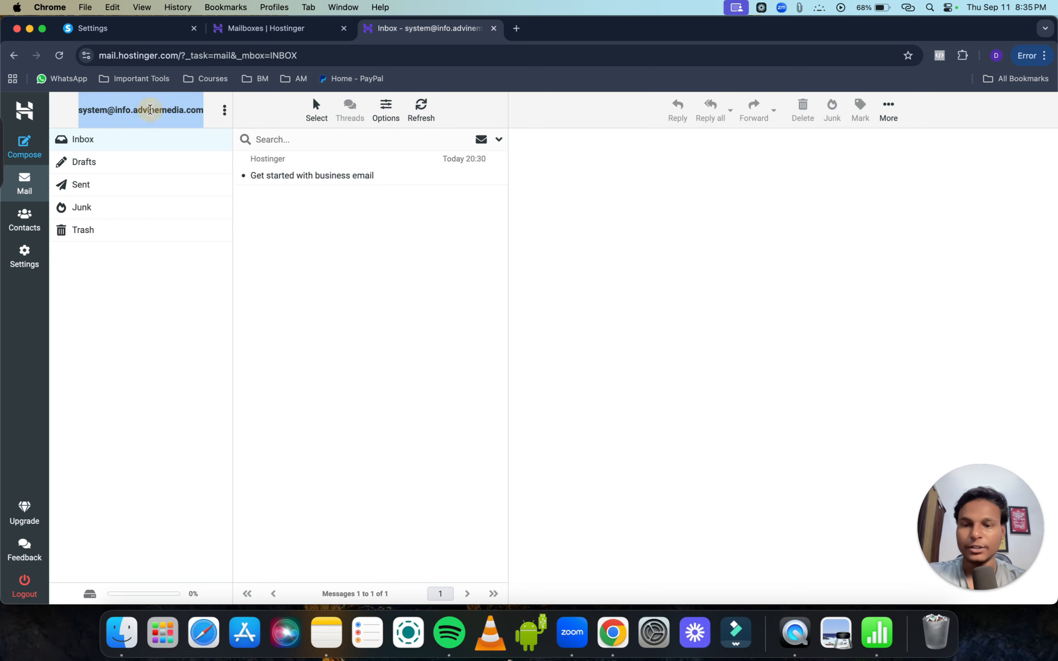
Paste the copied mailbox address as the new sender email in systeme.io, save it and check its verification status.
{"action": "left_click", "coordinate": [138, 28]}
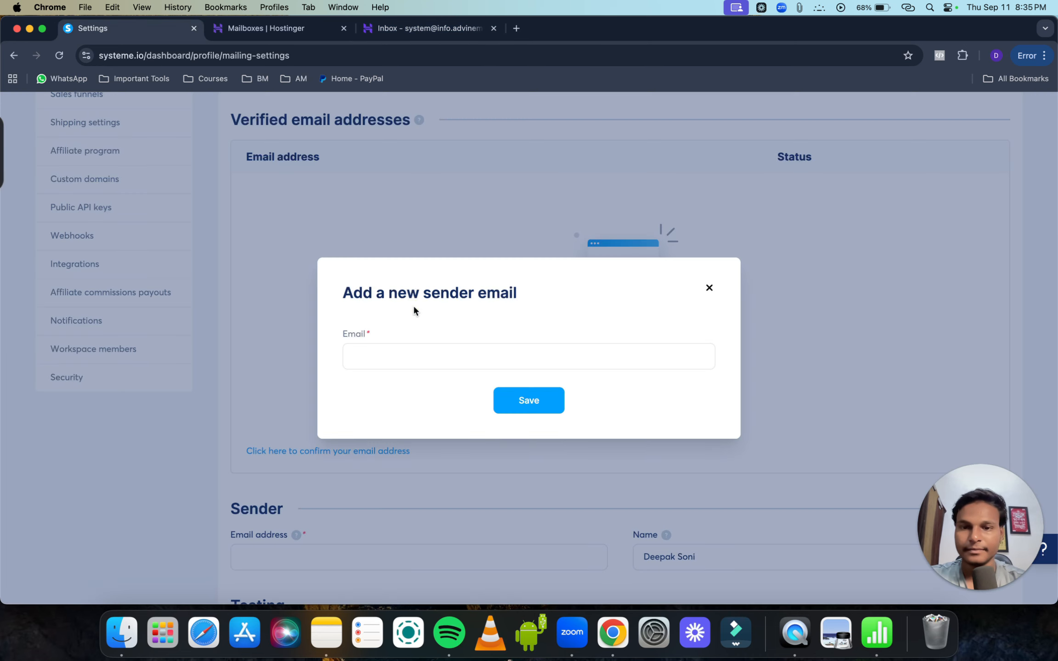
{"action": "left_click", "coordinate": [405, 360]}
{"action": "key", "text": "super+v"}
{"action": "left_click", "coordinate": [537, 398]}
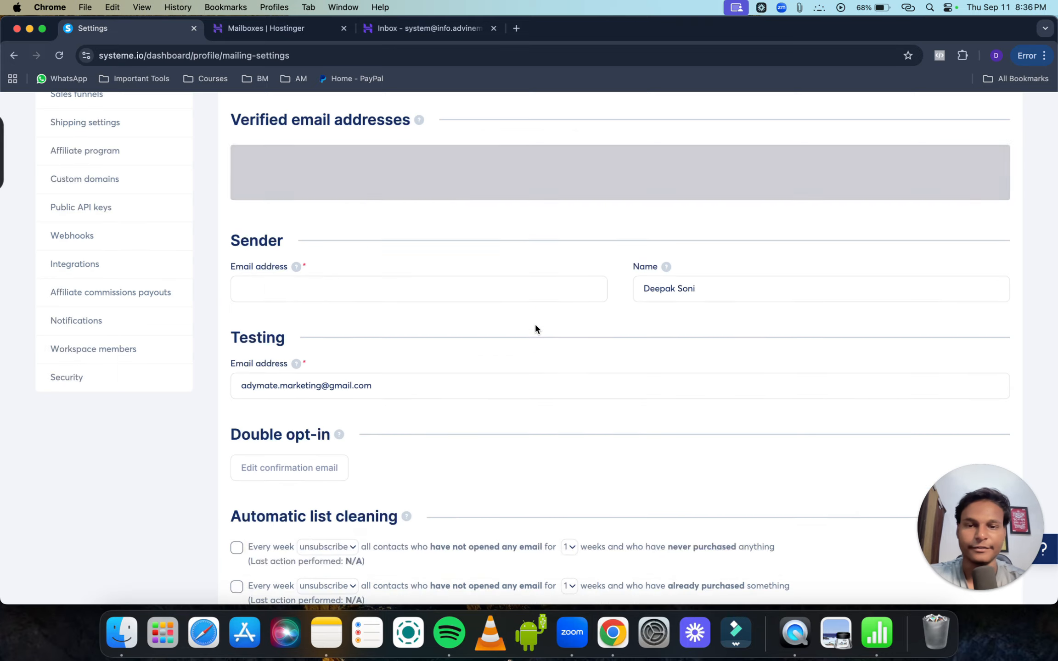
{"action": "scroll", "coordinate": [535, 323], "scroll_direction": "up", "scroll_amount": 6}
{"action": "scroll", "coordinate": [450, 356], "scroll_direction": "down", "scroll_amount": 5}
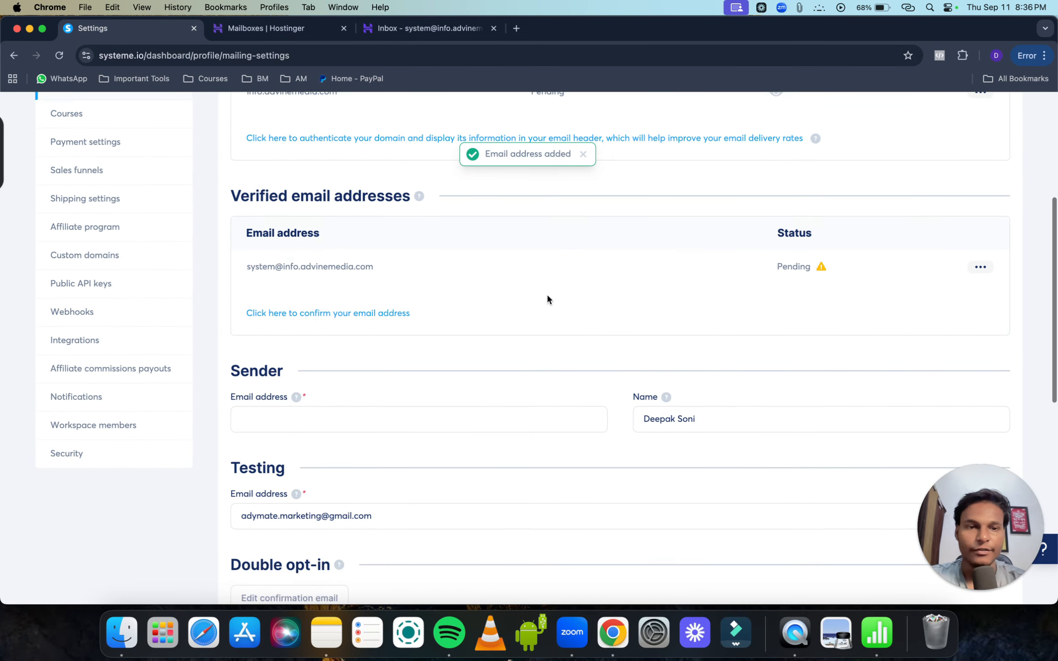
{"action": "scroll", "coordinate": [546, 299], "scroll_direction": "up", "scroll_amount": 1}
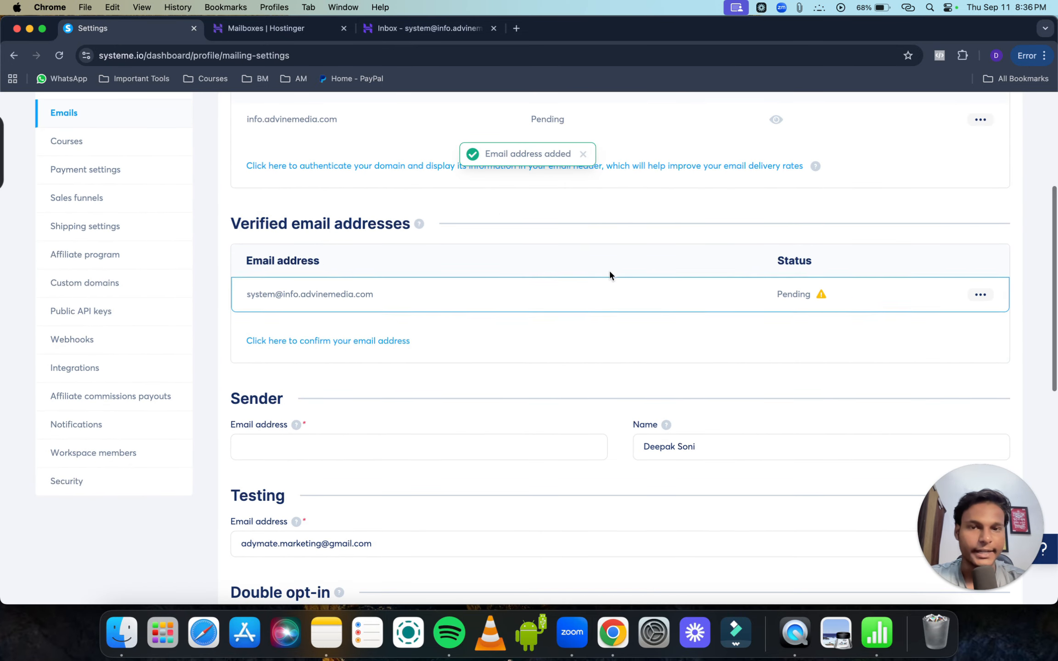
Reload the mailbox's webmail inbox, open the "Confirm sender email address in systeme.io" message and confirm the sender address through its link.
{"action": "left_click", "coordinate": [394, 33]}
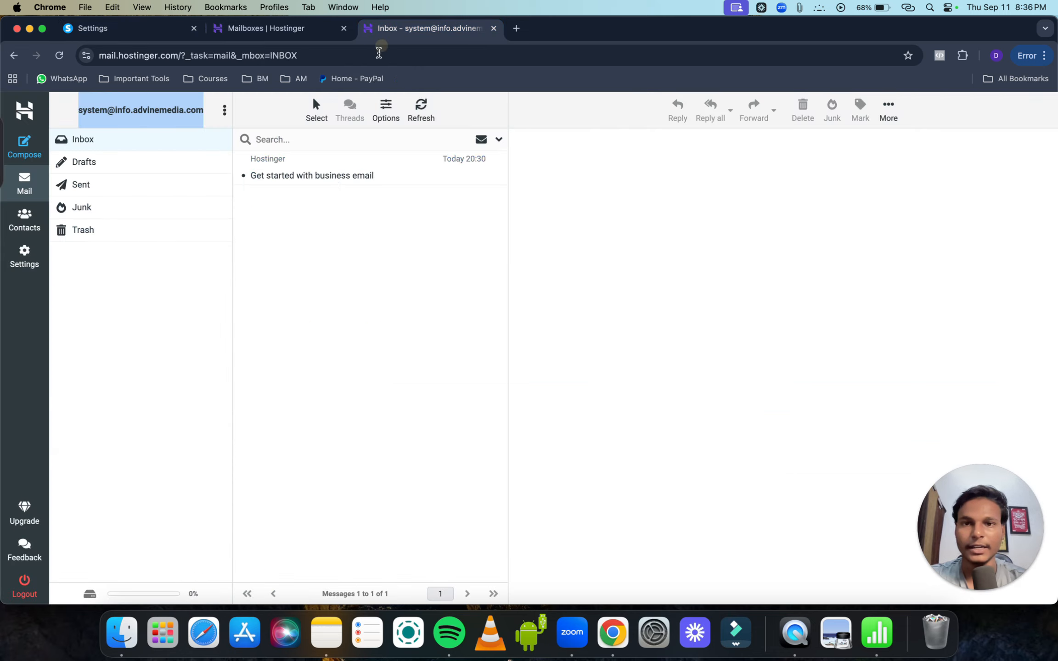
{"action": "left_click", "coordinate": [58, 55]}
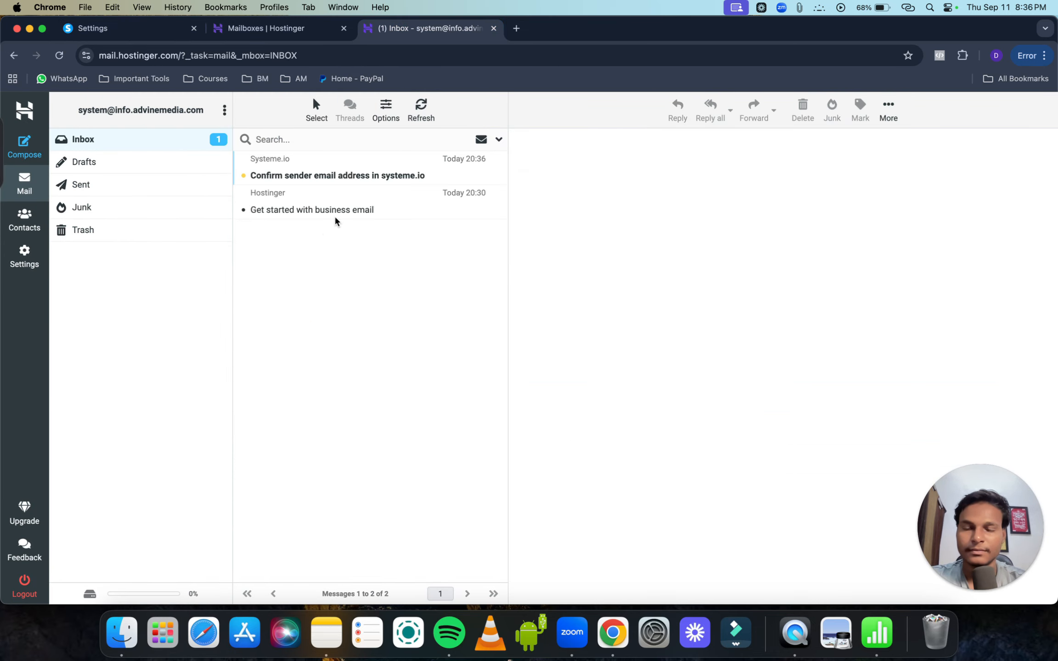
{"action": "left_click", "coordinate": [352, 177]}
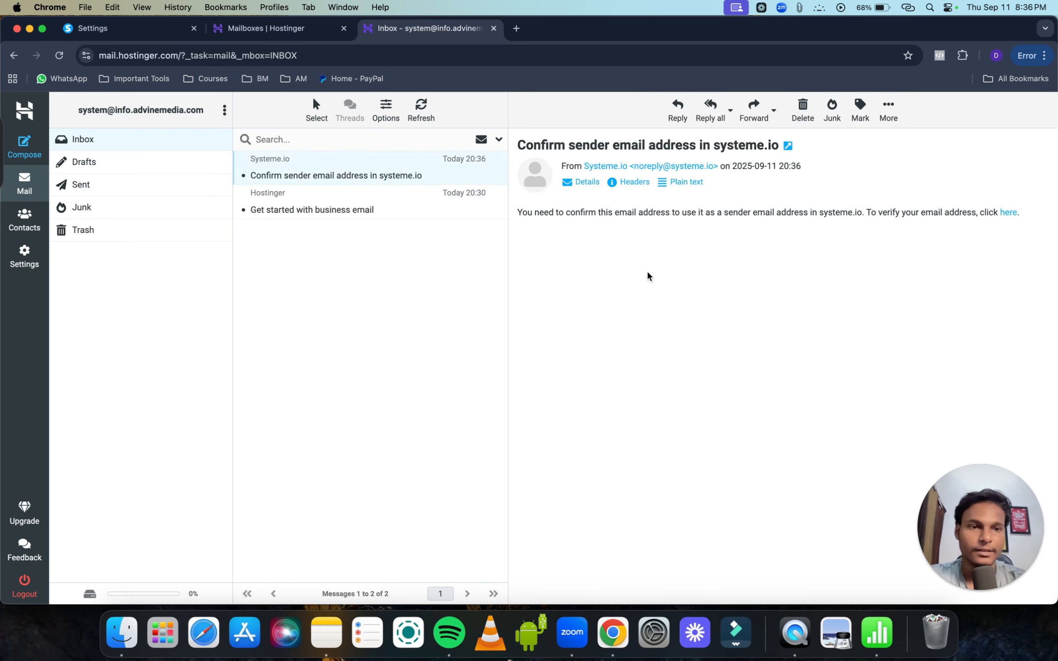
{"action": "left_click", "coordinate": [1008, 212]}
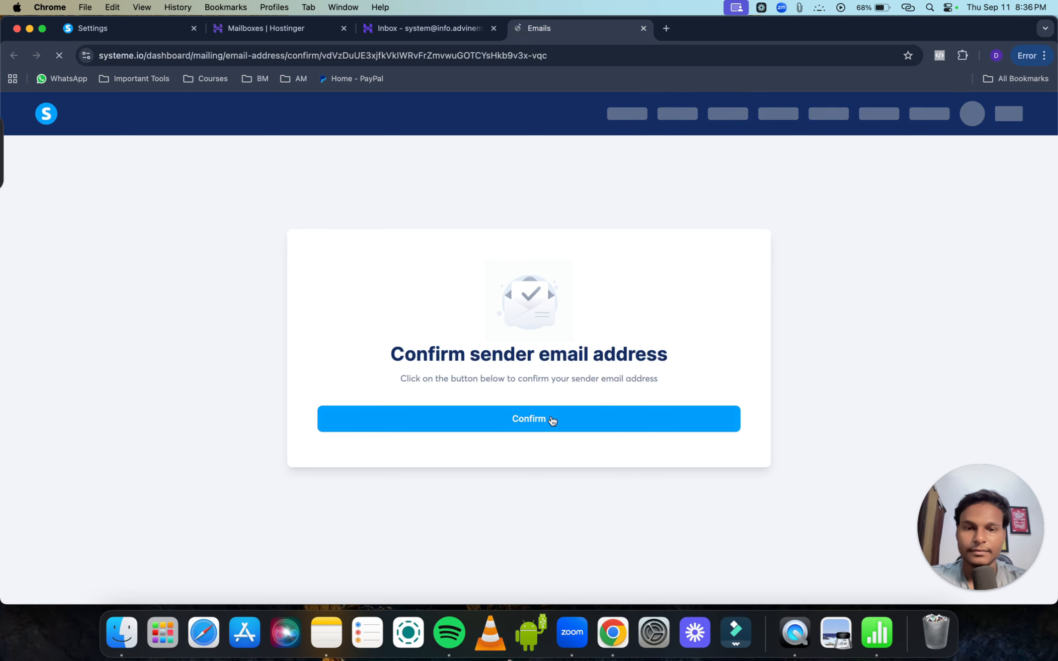
{"action": "left_click", "coordinate": [534, 422]}
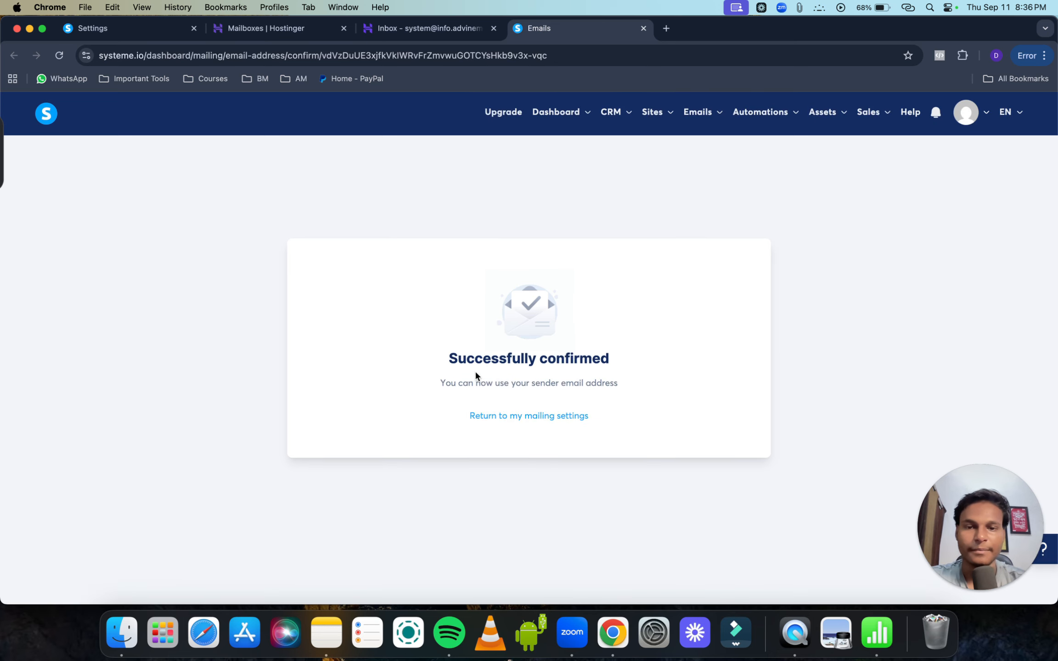
{"action": "triple_click", "coordinate": [451, 365]}
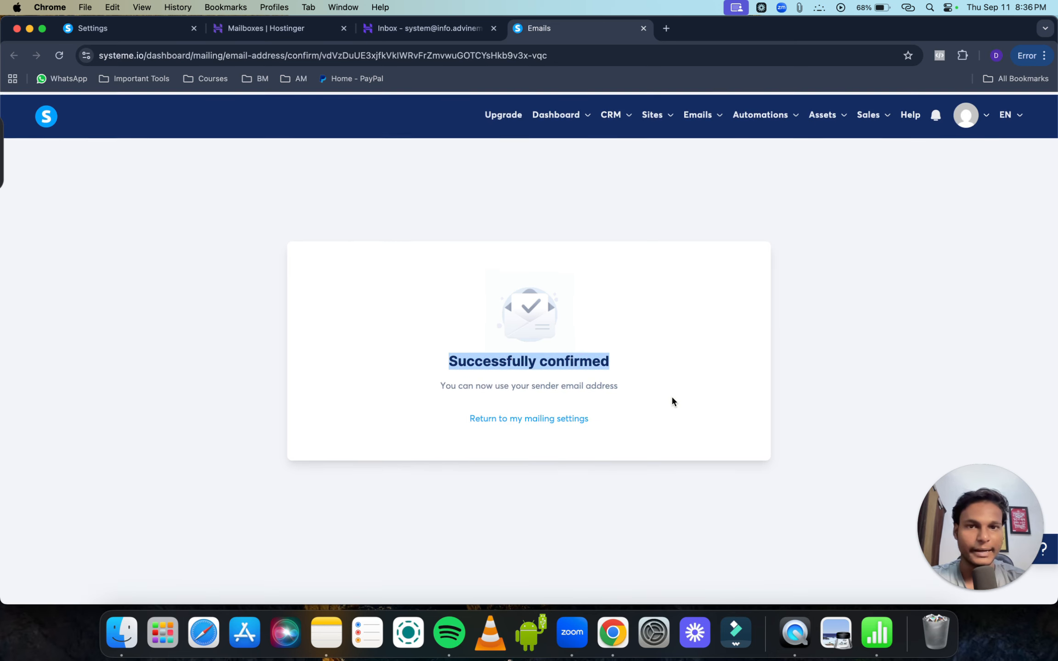
Return to the systeme.io email settings and check the statuses of the sender email address and the info.advinemedia.com domain.
{"action": "left_click", "coordinate": [177, 29]}
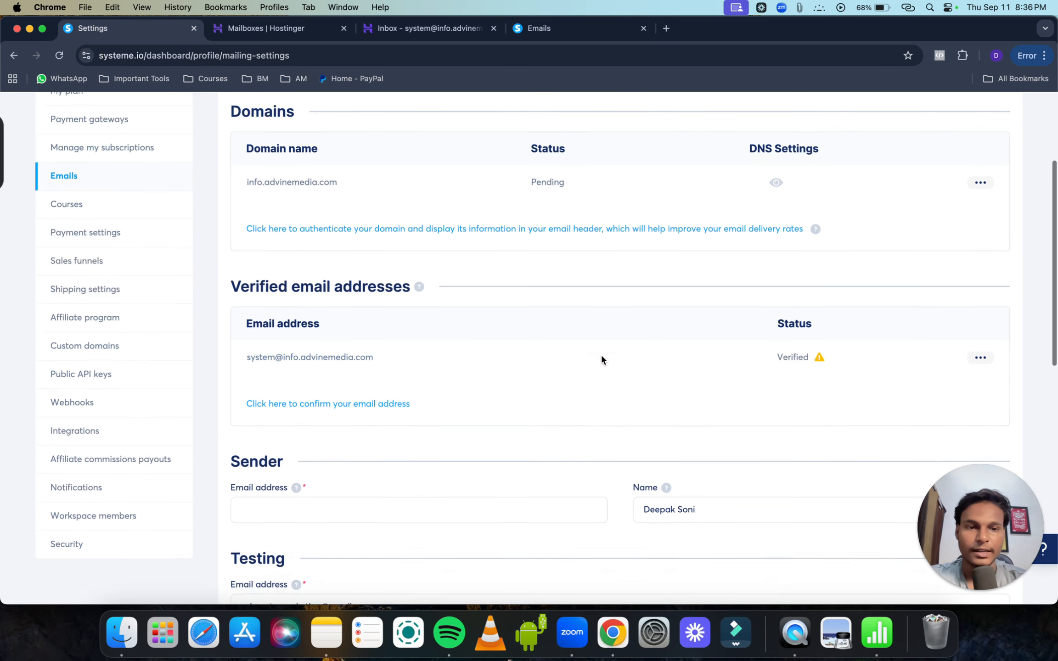
{"action": "scroll", "coordinate": [601, 356], "scroll_direction": "down", "scroll_amount": 2}
{"action": "left_click", "coordinate": [789, 298]}
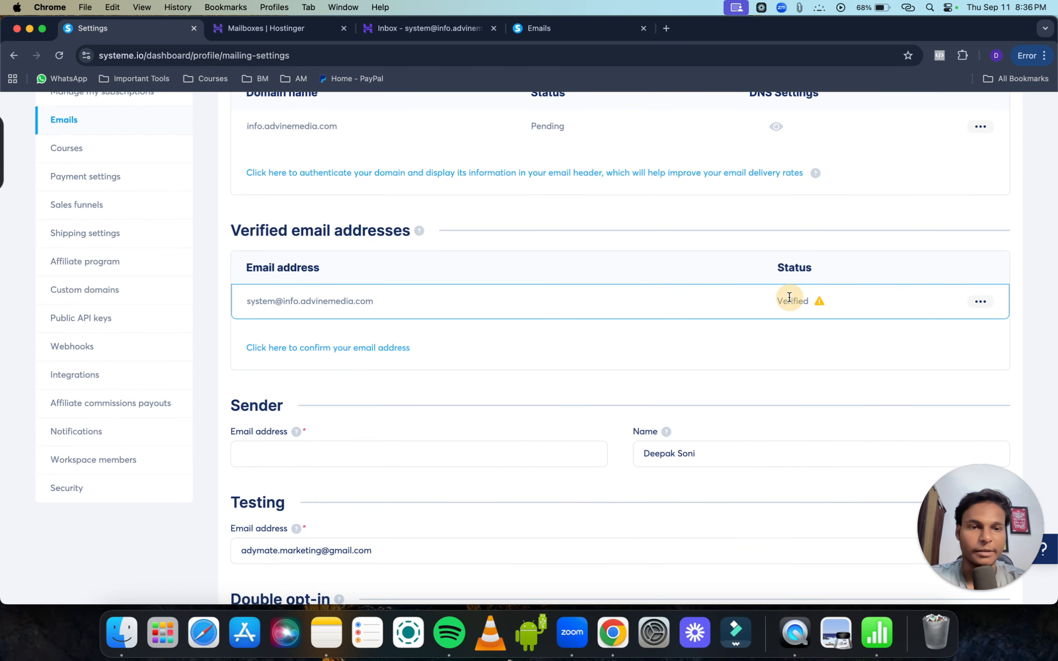
{"action": "double_click", "coordinate": [795, 306]}
{"action": "scroll", "coordinate": [700, 327], "scroll_direction": "up", "scroll_amount": 5}
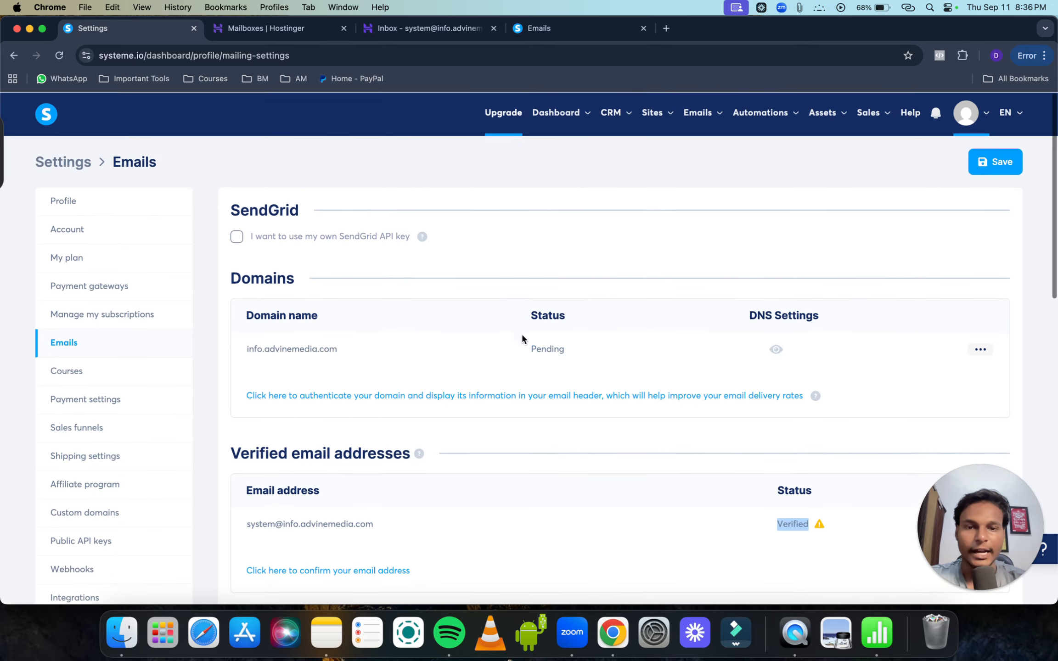
{"action": "double_click", "coordinate": [558, 311]}
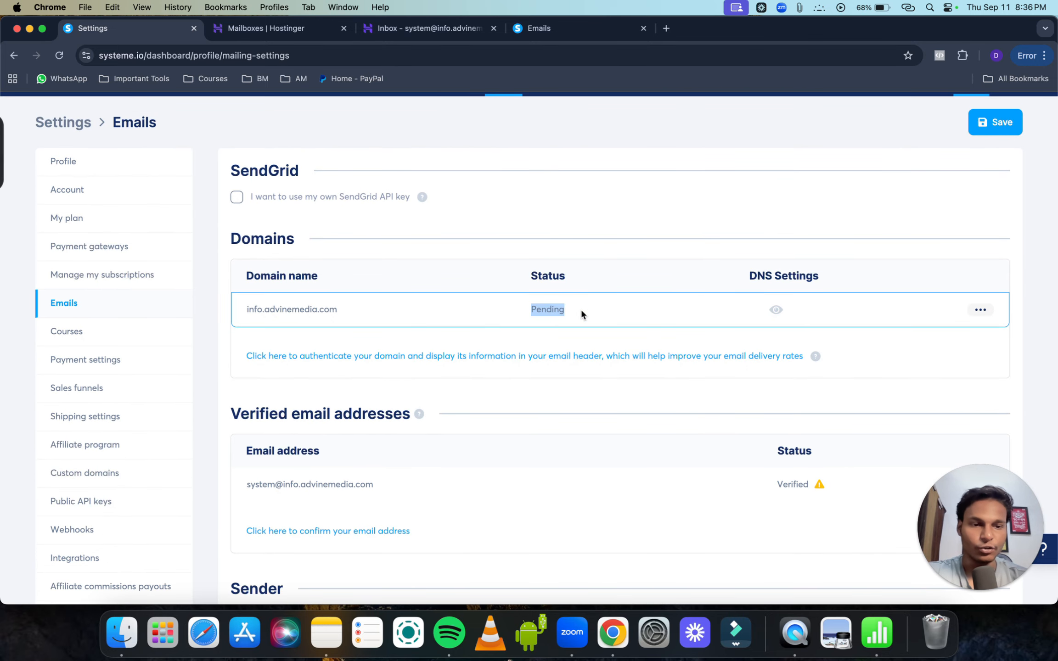
{"action": "scroll", "coordinate": [631, 384], "scroll_direction": "down", "scroll_amount": 3}
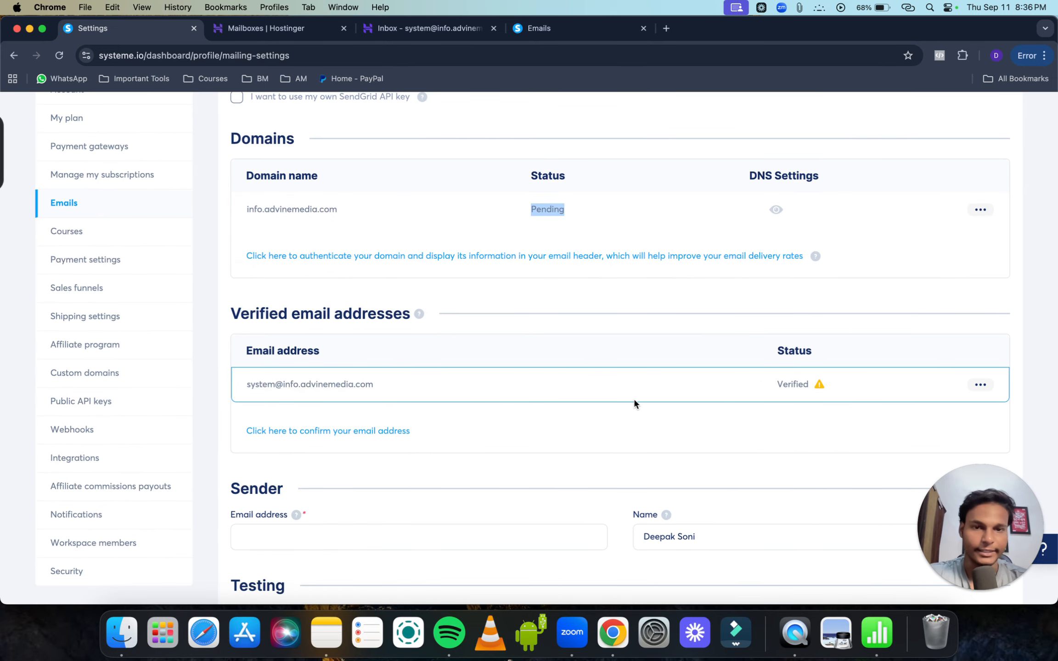